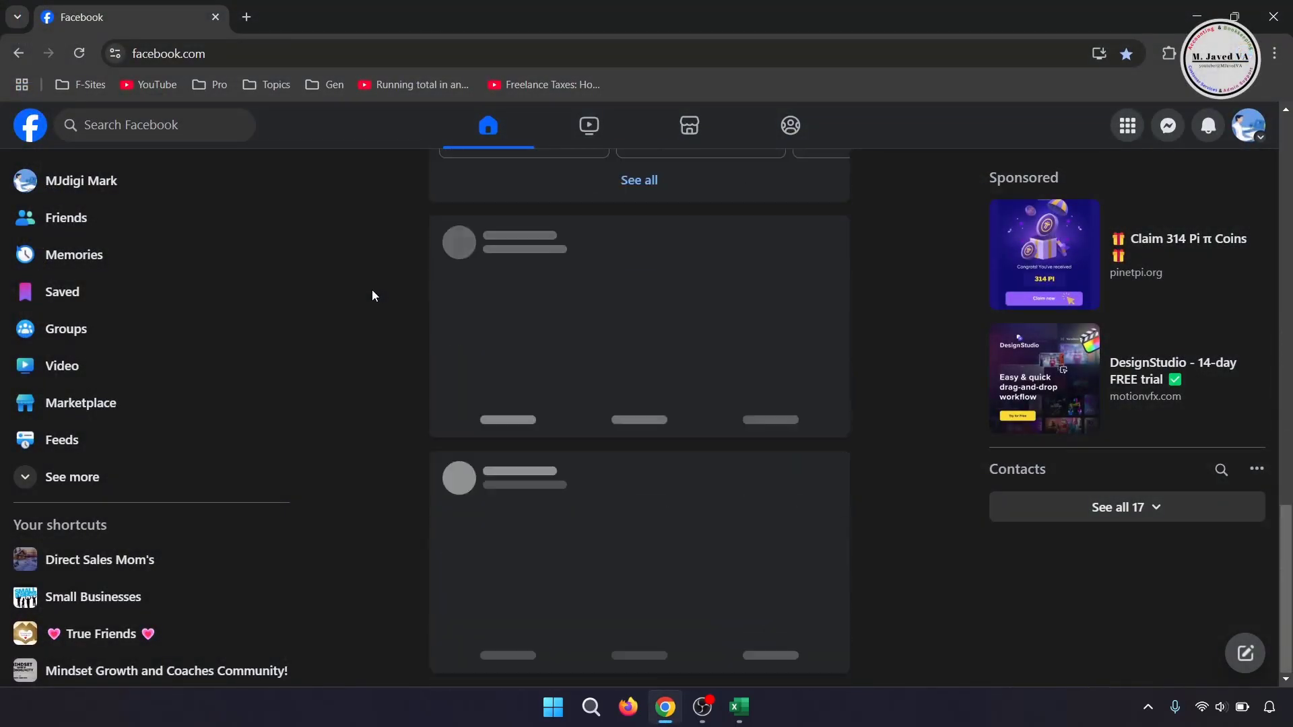
- Scroll through the Facebook feed, then open your own profile page
{"action": "scroll", "coordinate": [338, 322], "scroll_direction": "up", "scroll_amount": 10}
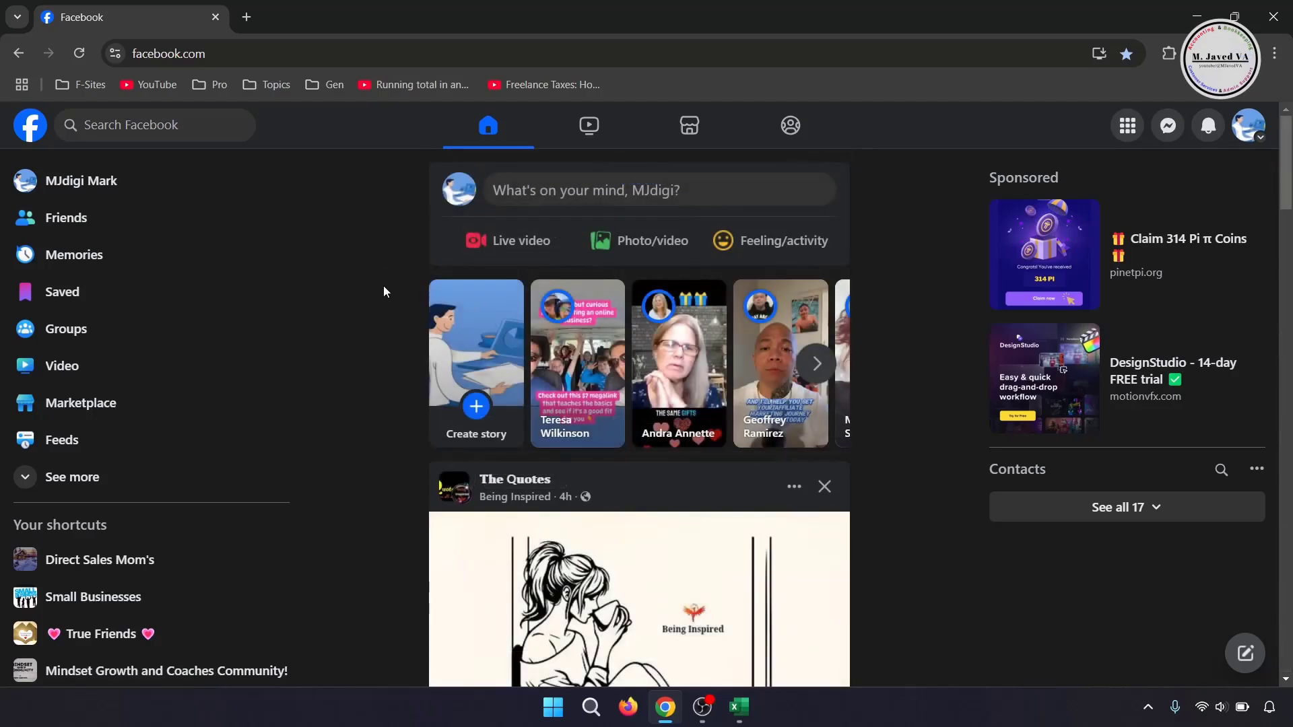
{"action": "scroll", "coordinate": [381, 283], "scroll_direction": "down", "scroll_amount": 12}
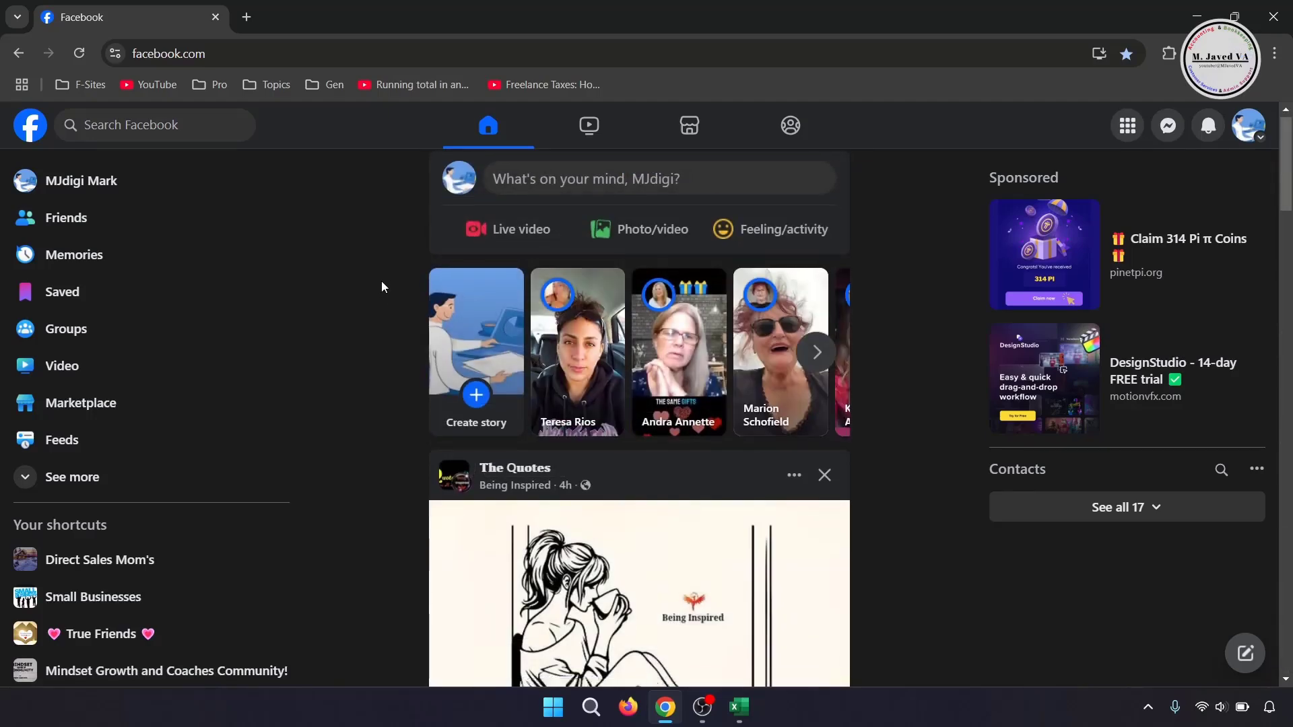
{"action": "scroll", "coordinate": [381, 280], "scroll_direction": "down", "scroll_amount": 15}
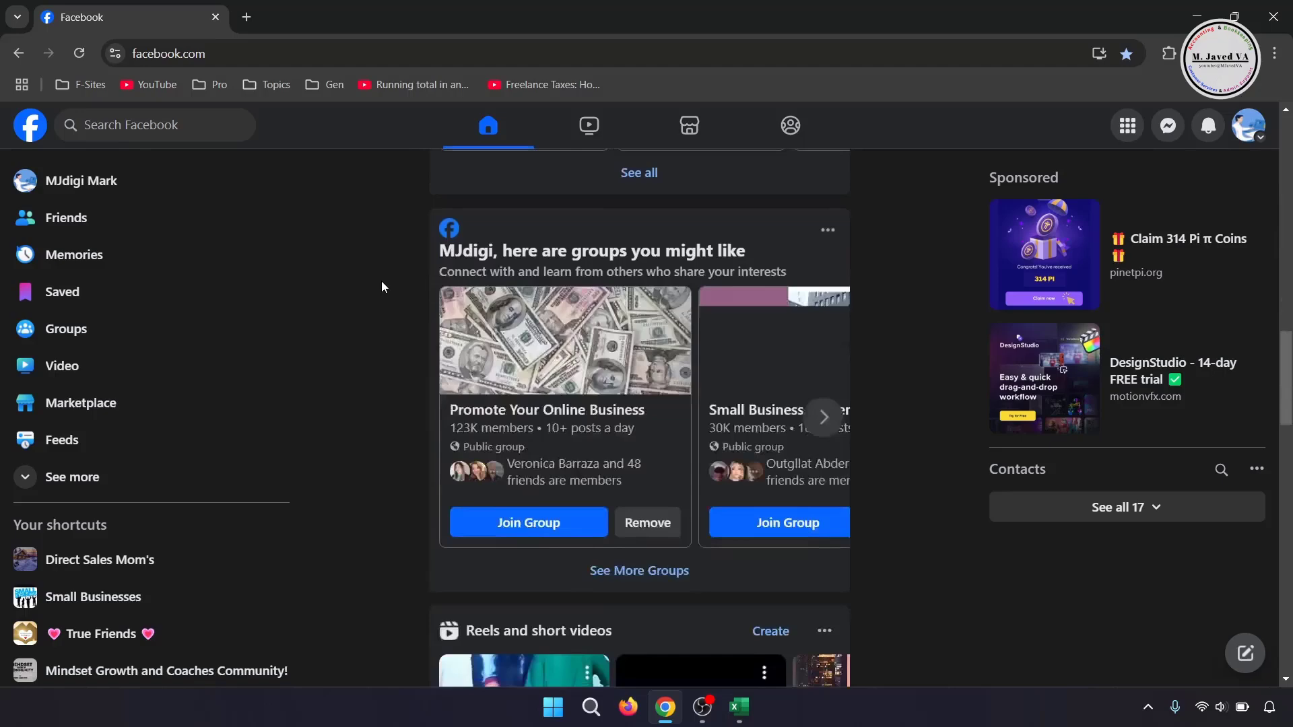
{"action": "scroll", "coordinate": [375, 294], "scroll_direction": "down", "scroll_amount": 8}
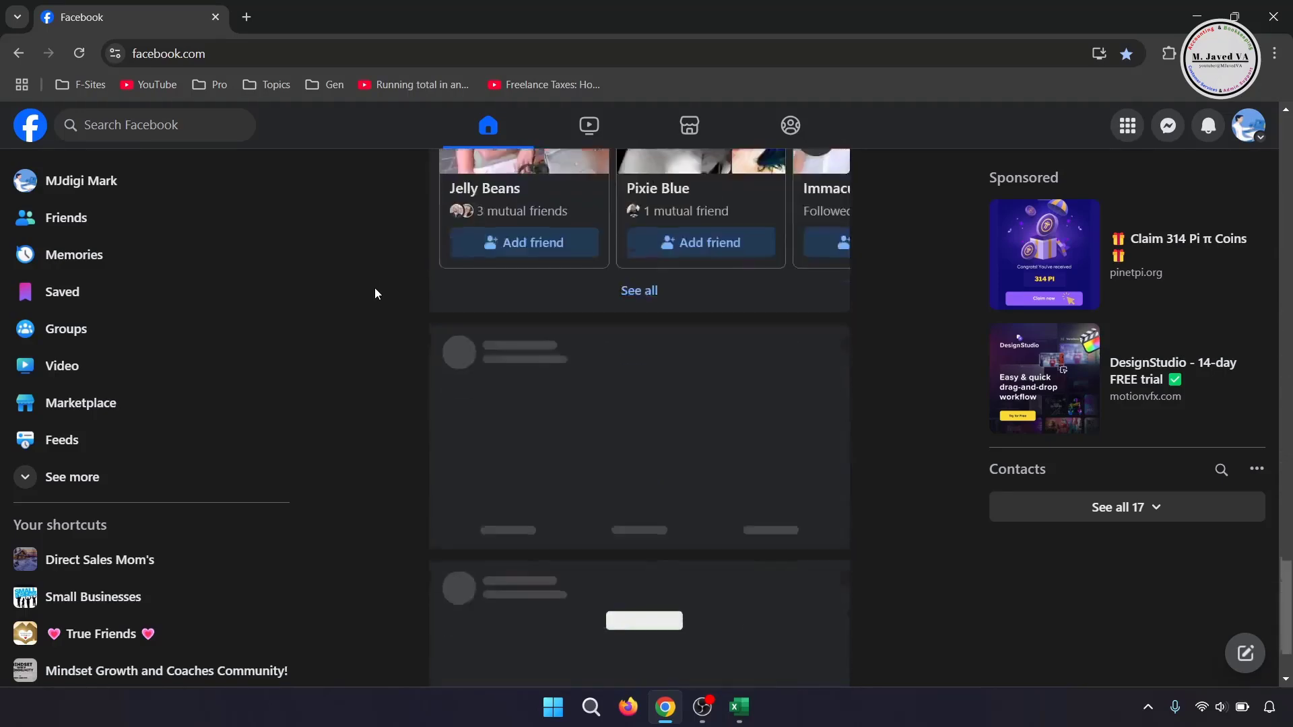
{"action": "scroll", "coordinate": [375, 293], "scroll_direction": "down", "scroll_amount": 1}
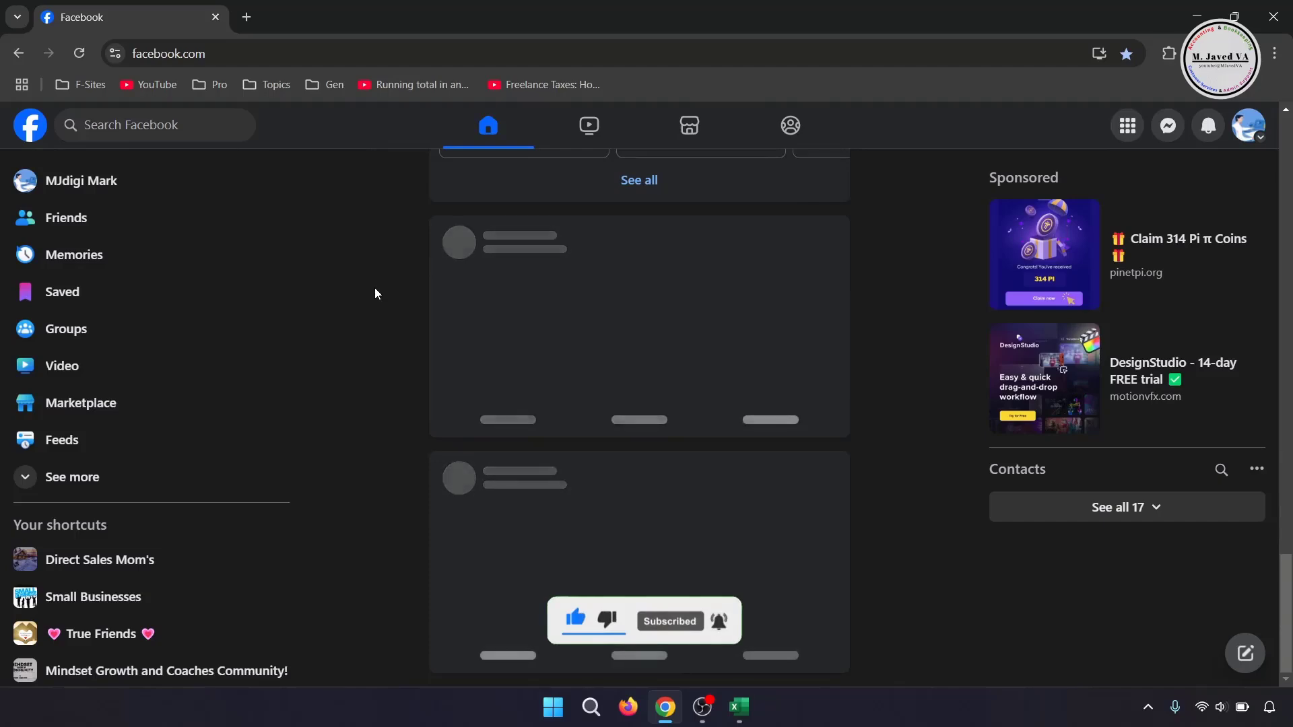
{"action": "scroll", "coordinate": [375, 288], "scroll_direction": "up", "scroll_amount": 2}
{"action": "scroll", "coordinate": [374, 294], "scroll_direction": "down", "scroll_amount": 2}
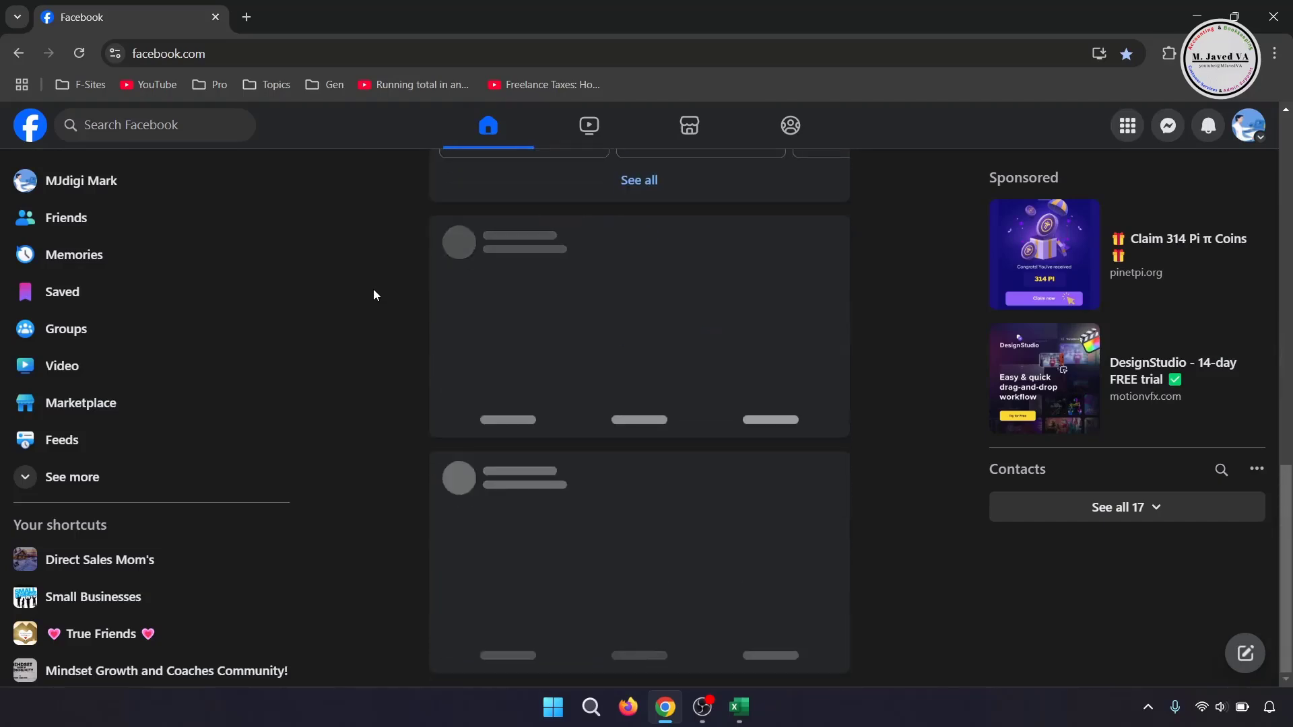
{"action": "scroll", "coordinate": [374, 294], "scroll_direction": "down", "scroll_amount": 2}
{"action": "scroll", "coordinate": [374, 294], "scroll_direction": "up", "scroll_amount": 5}
{"action": "scroll", "coordinate": [372, 291], "scroll_direction": "down", "scroll_amount": 8}
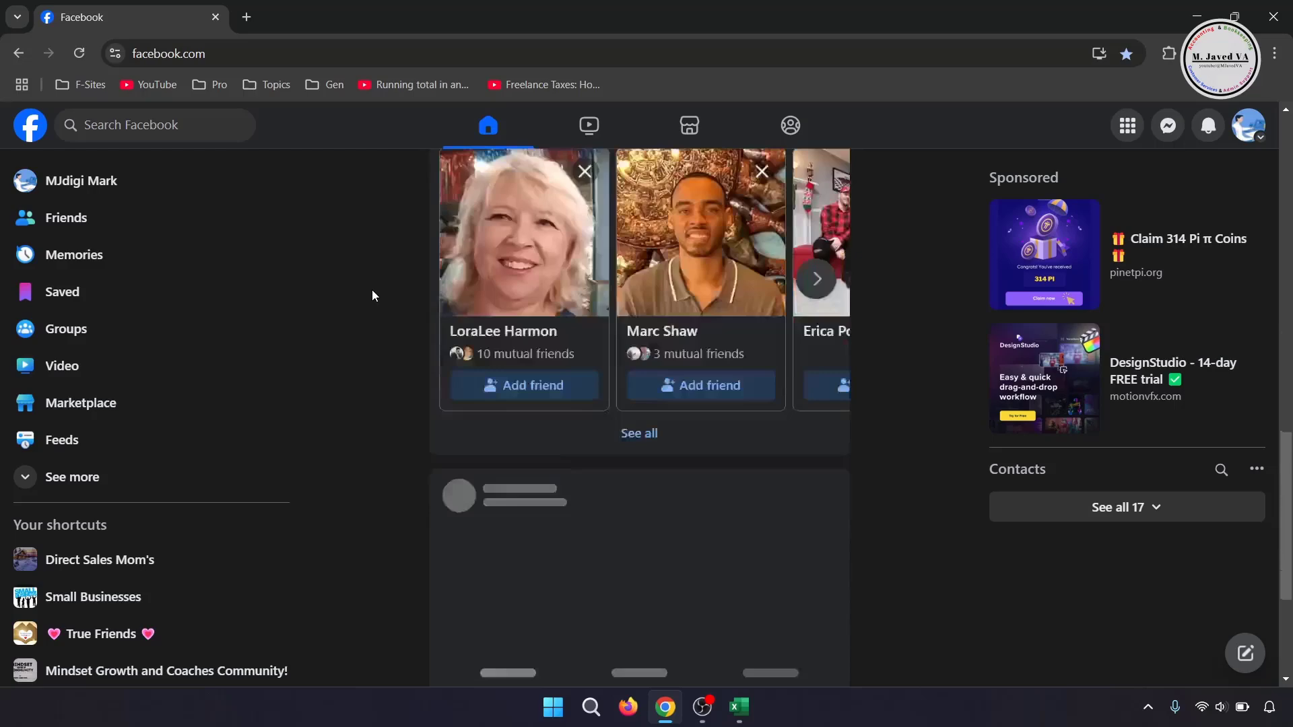
{"action": "scroll", "coordinate": [371, 291], "scroll_direction": "up", "scroll_amount": 2}
{"action": "scroll", "coordinate": [330, 320], "scroll_direction": "down", "scroll_amount": 2}
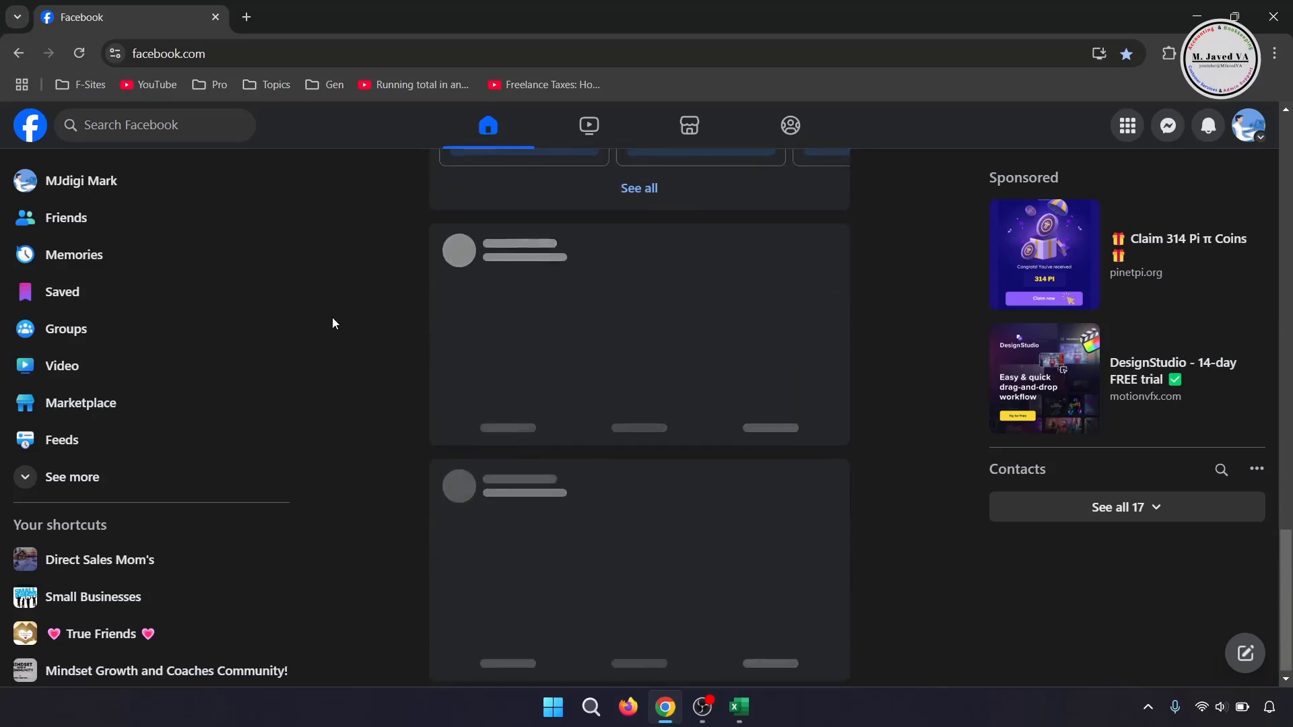
{"action": "scroll", "coordinate": [332, 323], "scroll_direction": "up", "scroll_amount": 2}
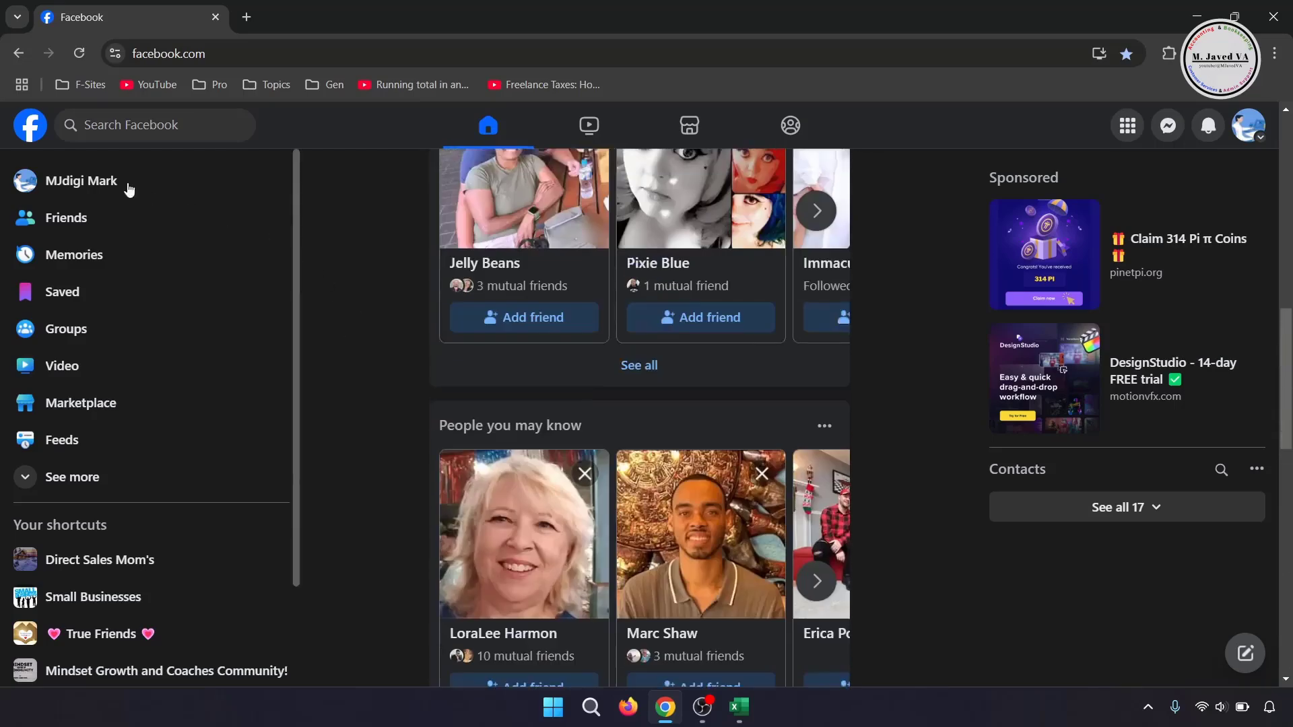
{"action": "left_click", "coordinate": [92, 178]}
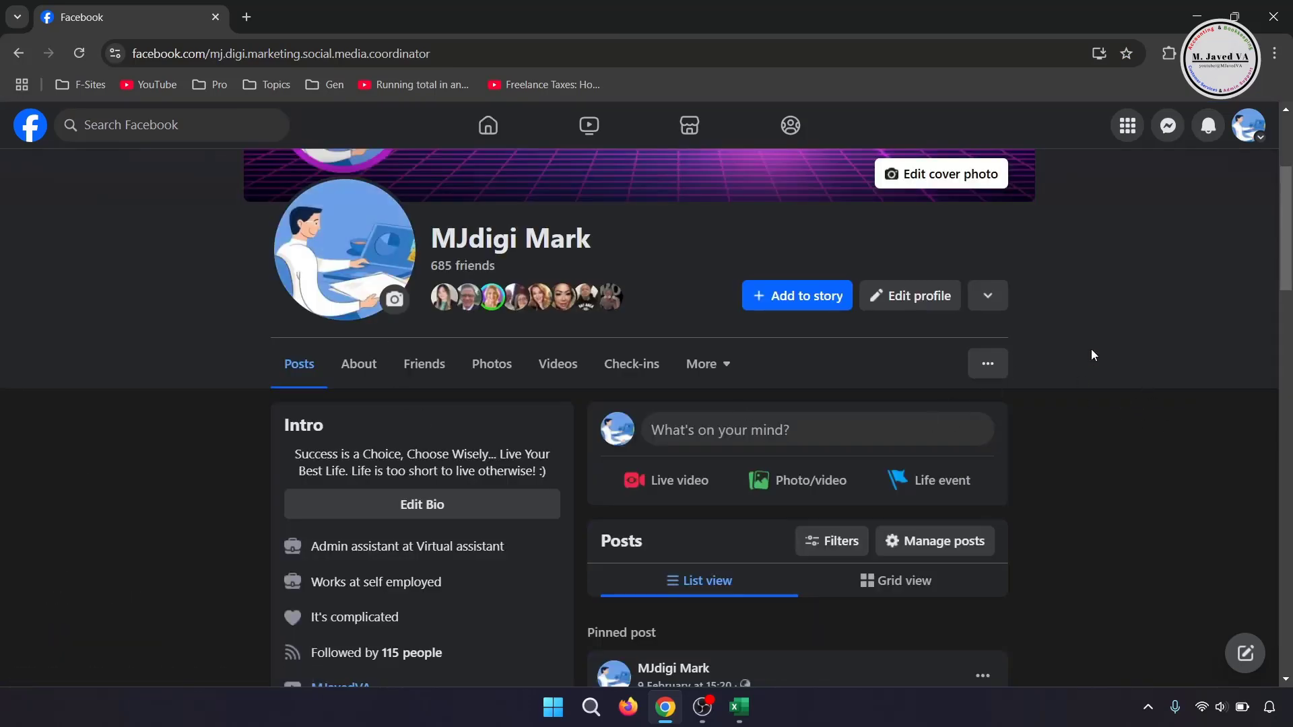
- Browse down your profile page, then return to the home feed
{"action": "scroll", "coordinate": [1091, 349], "scroll_direction": "up", "scroll_amount": 4}
{"action": "scroll", "coordinate": [1091, 348], "scroll_direction": "down", "scroll_amount": 2}
{"action": "scroll", "coordinate": [1091, 349], "scroll_direction": "up", "scroll_amount": 2}
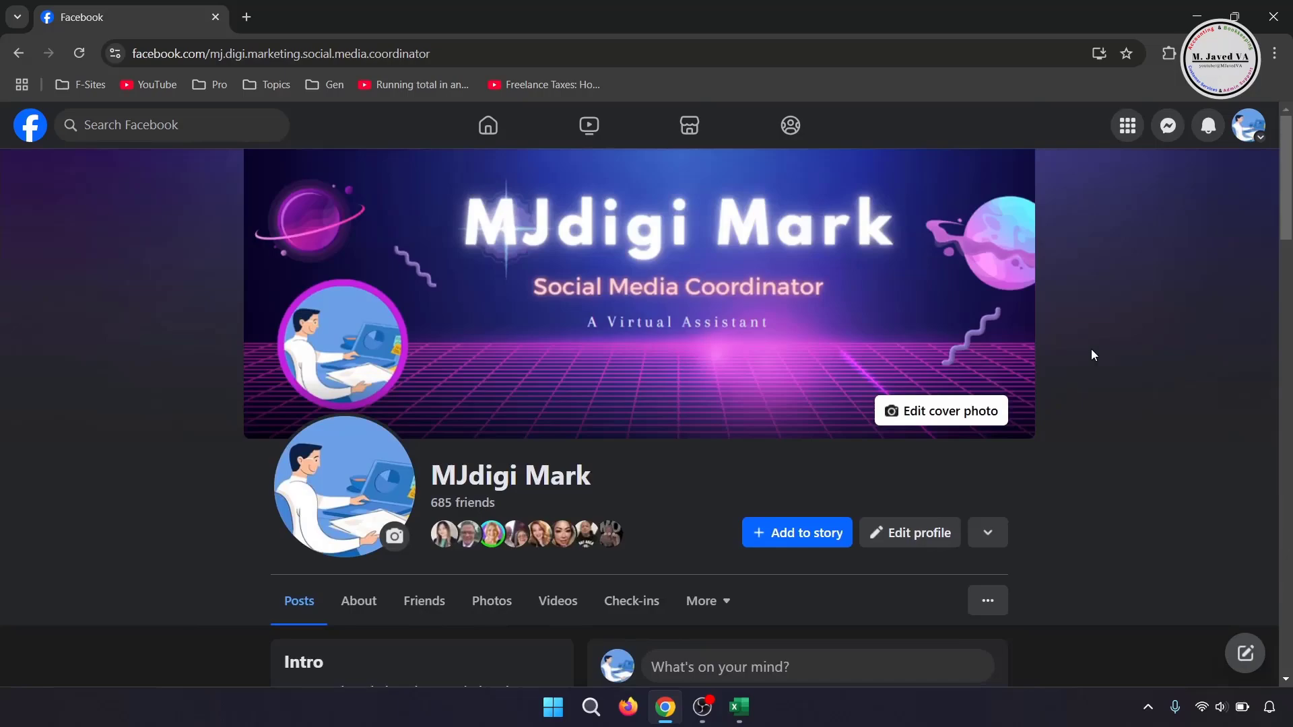
{"action": "scroll", "coordinate": [1090, 354], "scroll_direction": "down", "scroll_amount": 10}
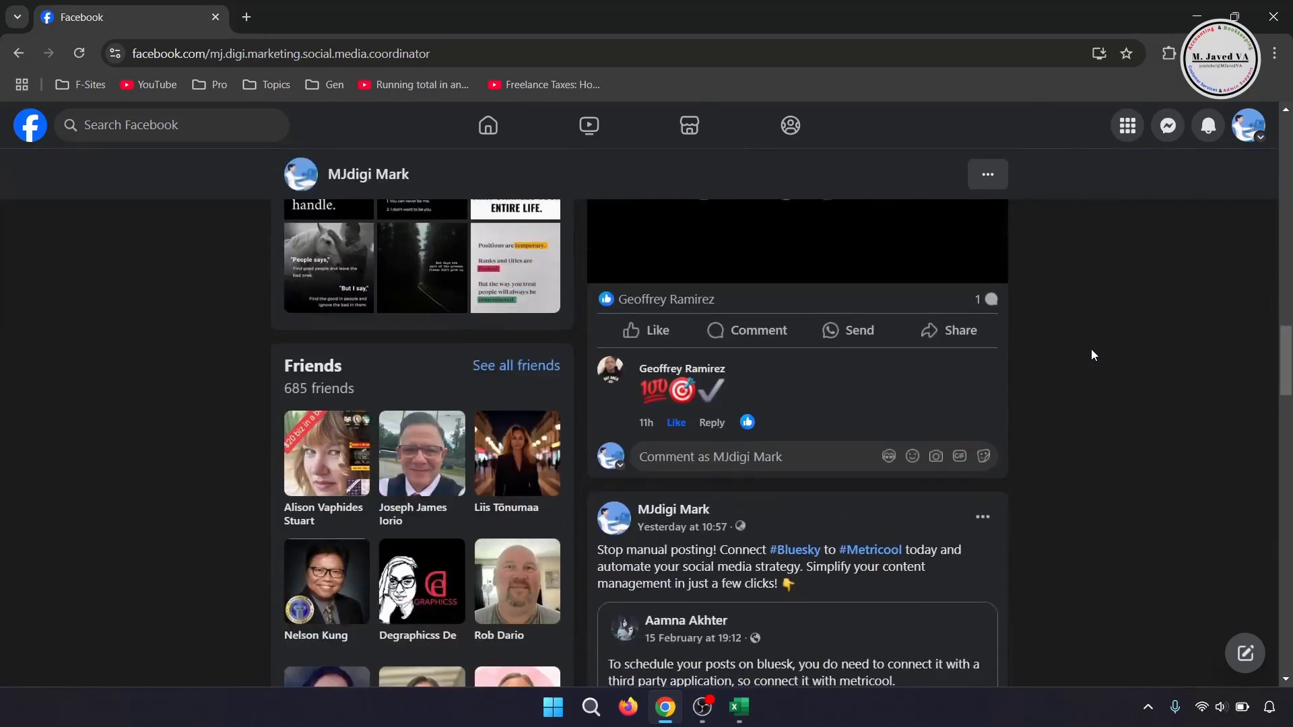
{"action": "scroll", "coordinate": [1091, 354], "scroll_direction": "down", "scroll_amount": 12}
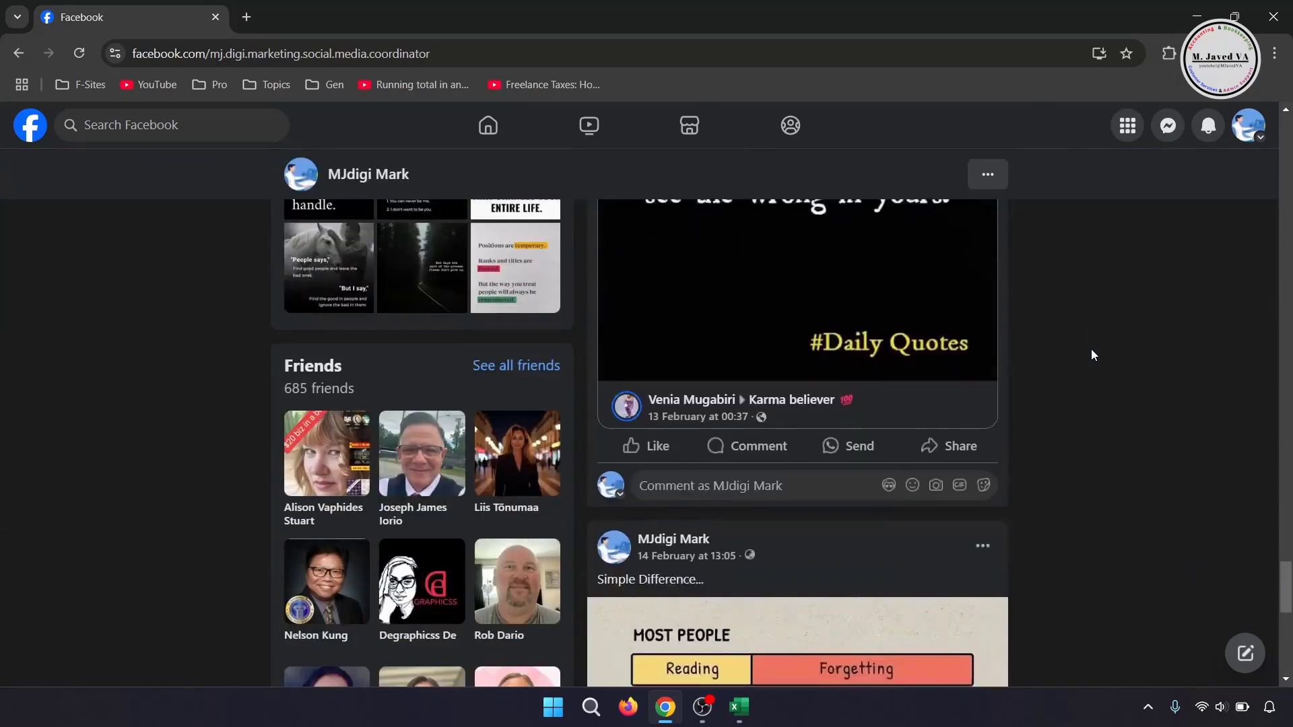
{"action": "scroll", "coordinate": [1091, 354], "scroll_direction": "down", "scroll_amount": 12}
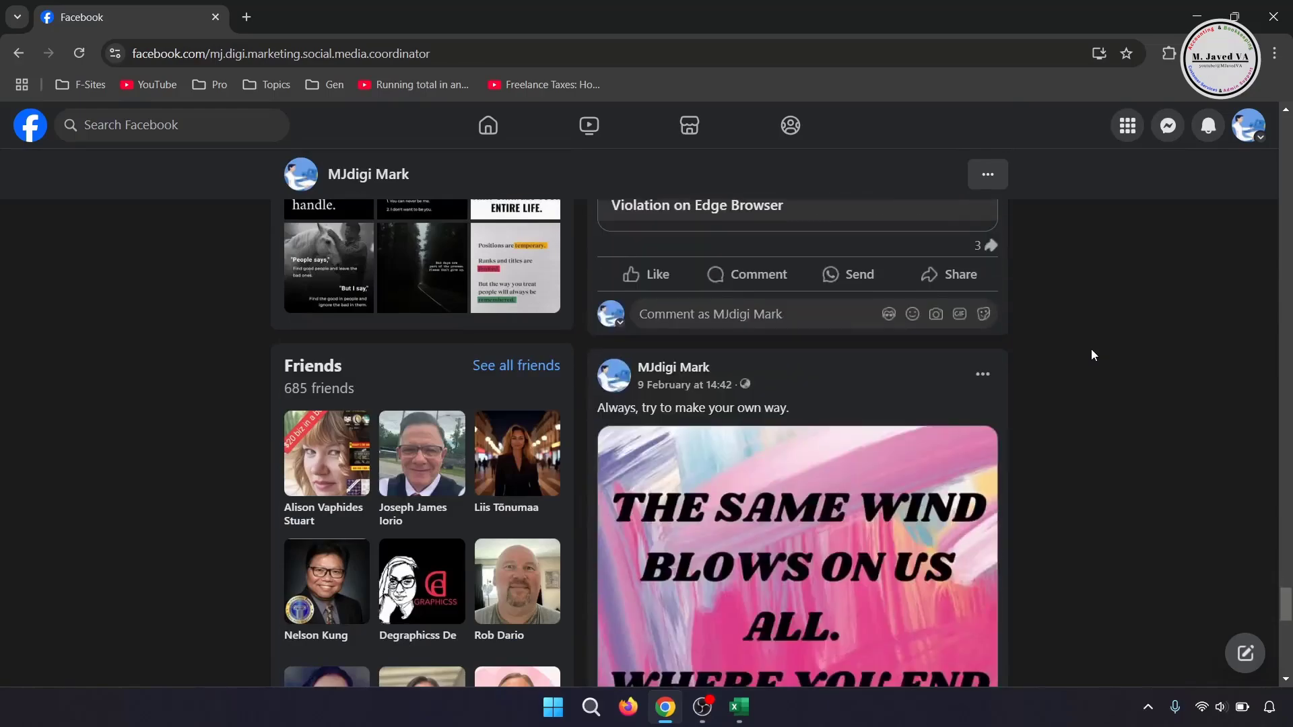
{"action": "scroll", "coordinate": [1091, 354], "scroll_direction": "down", "scroll_amount": 12}
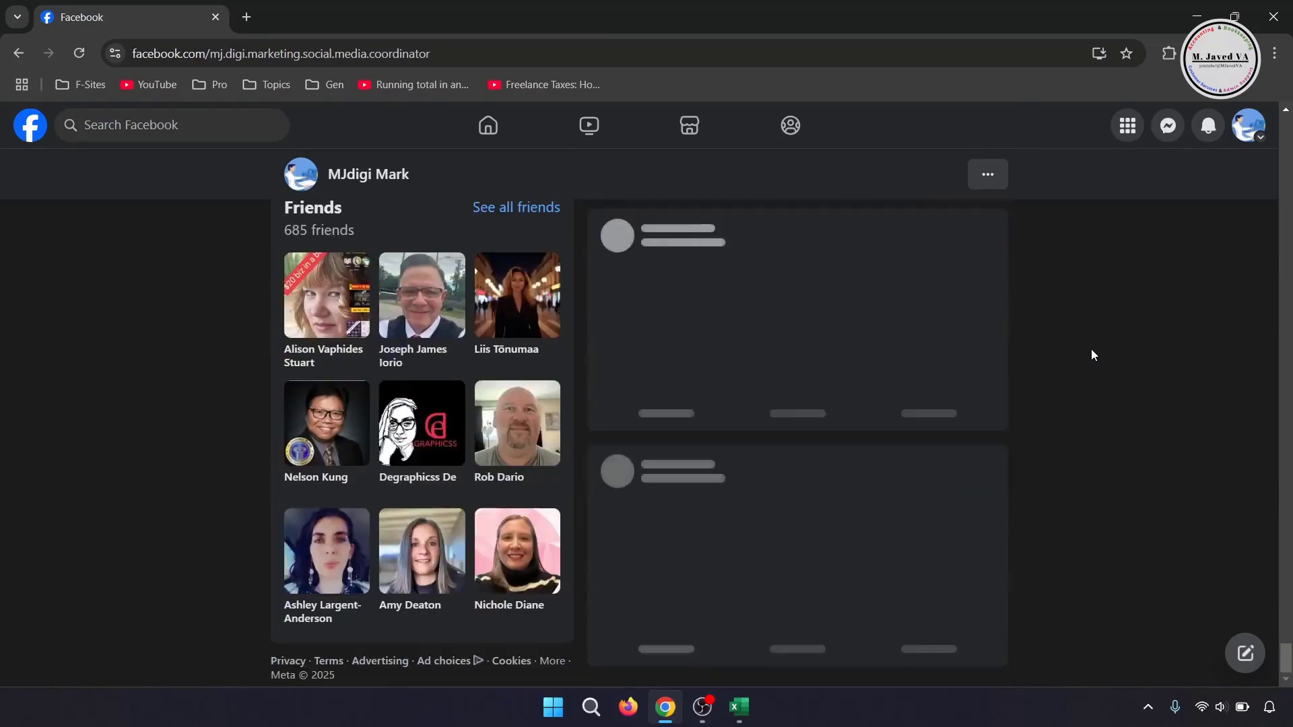
{"action": "scroll", "coordinate": [1091, 349], "scroll_direction": "down", "scroll_amount": 6}
{"action": "scroll", "coordinate": [1266, 470], "scroll_direction": "up", "scroll_amount": 6}
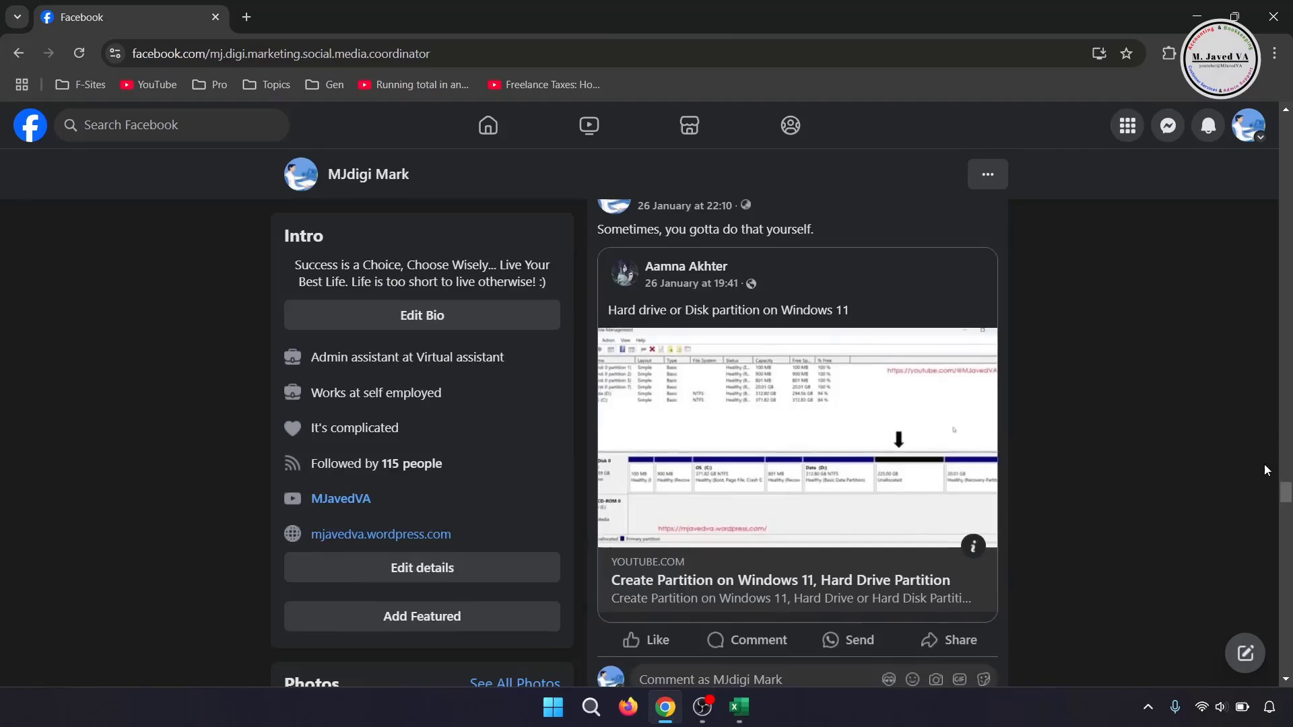
{"action": "scroll", "coordinate": [1266, 470], "scroll_direction": "up", "scroll_amount": 10}
{"action": "left_click", "coordinate": [488, 126]}
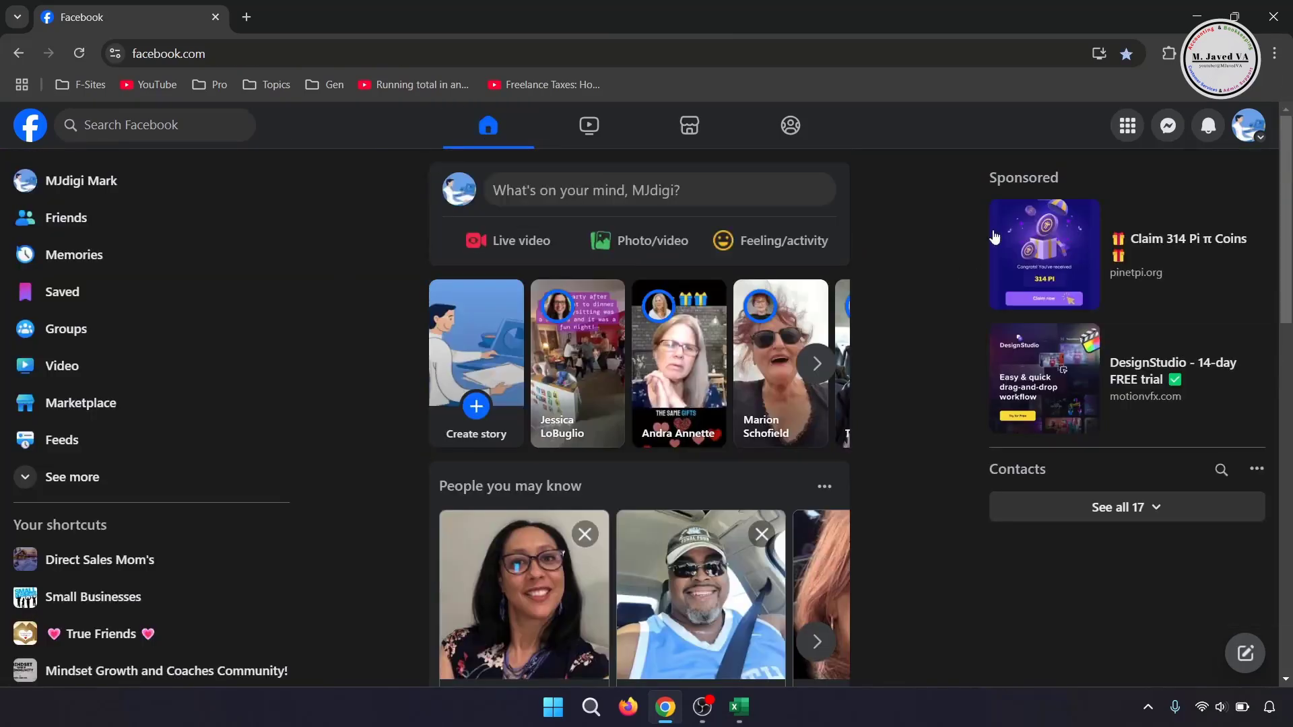
- Log out of Facebook and remove the saved account from recent logins
{"action": "left_click", "coordinate": [1251, 127]}
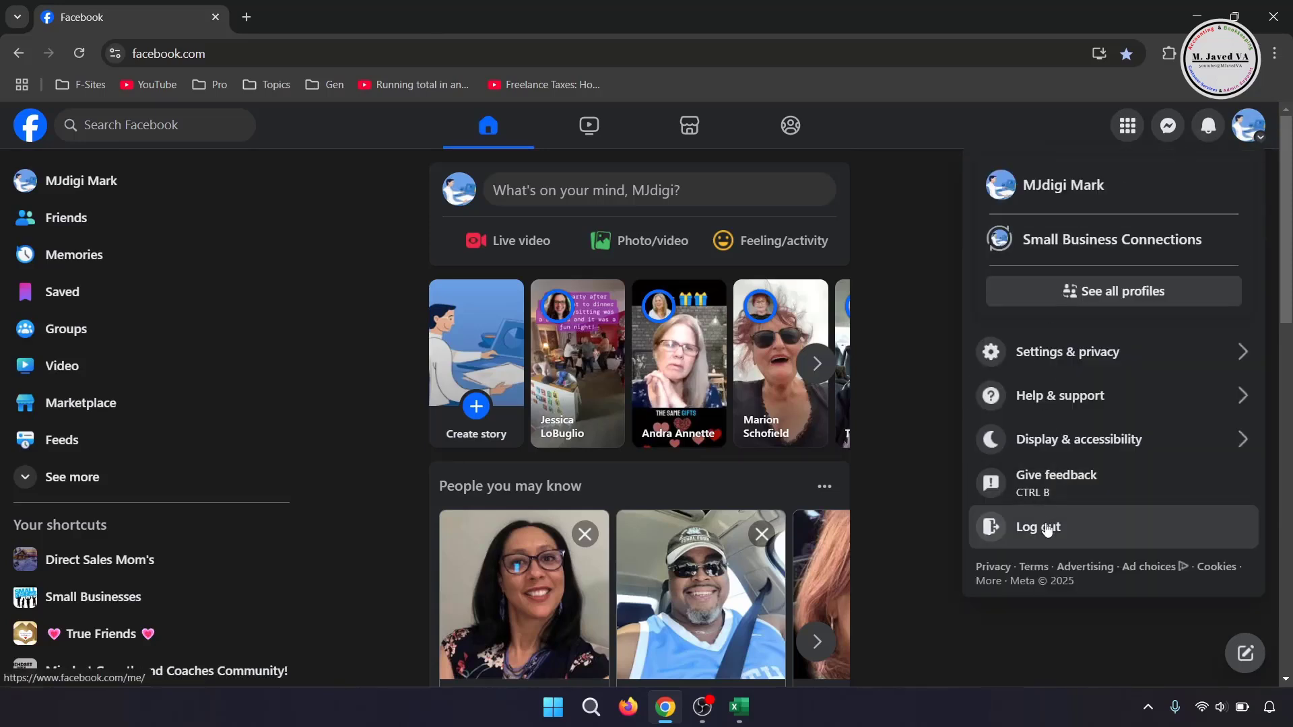
{"action": "left_click", "coordinate": [1003, 527]}
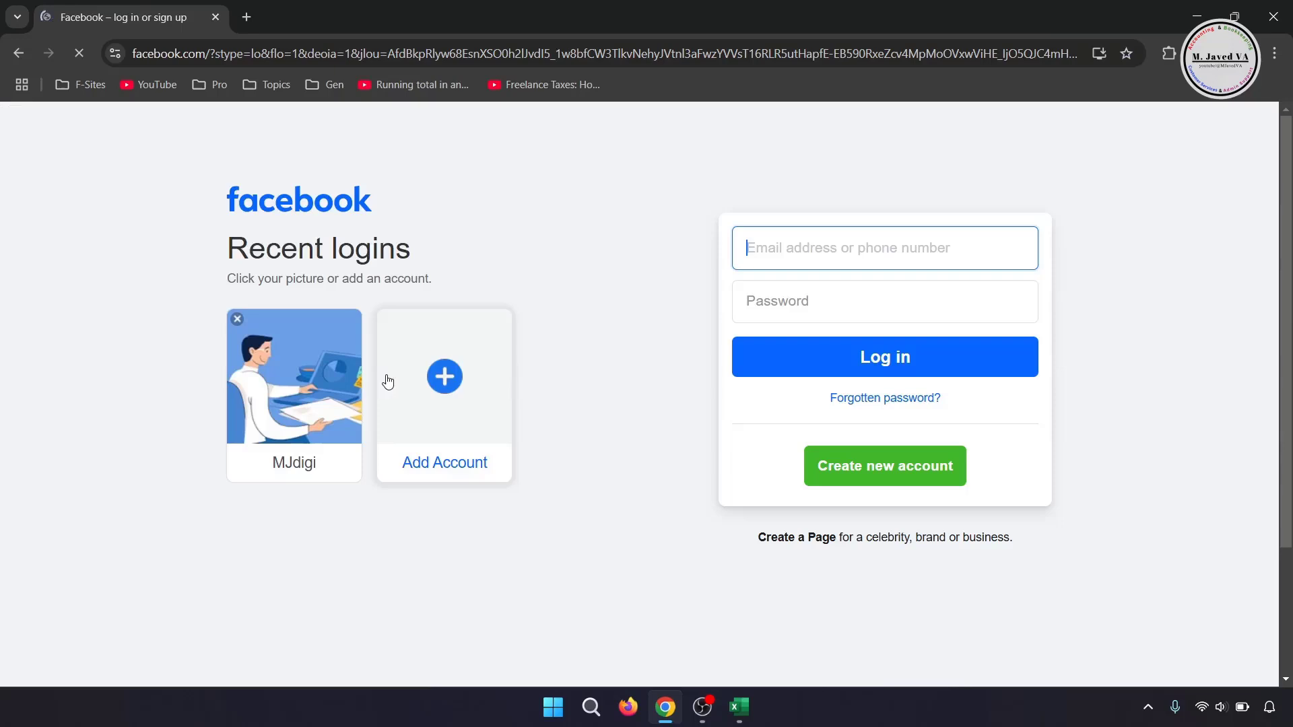
{"action": "left_click", "coordinate": [233, 316]}
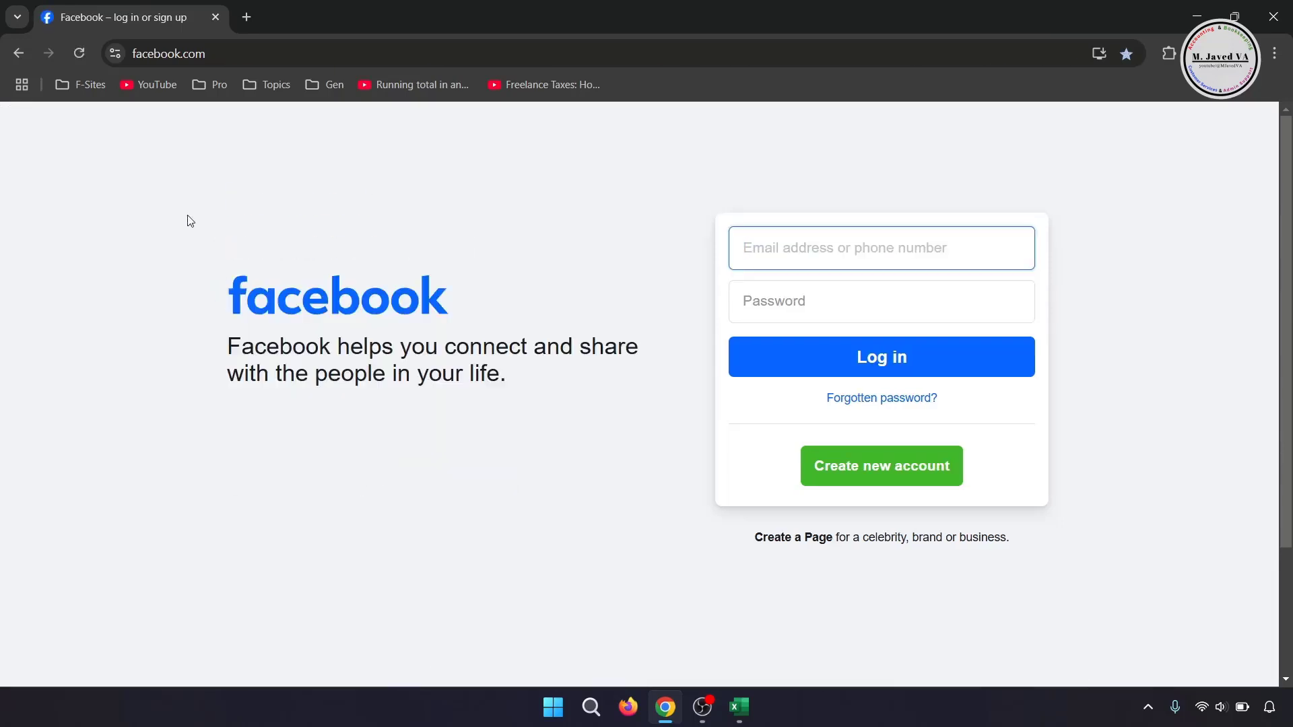
- Log back in by pasting the account e-mail and entering the password
{"action": "key", "text": "ctrl+v"}
{"action": "left_click", "coordinate": [847, 296]}
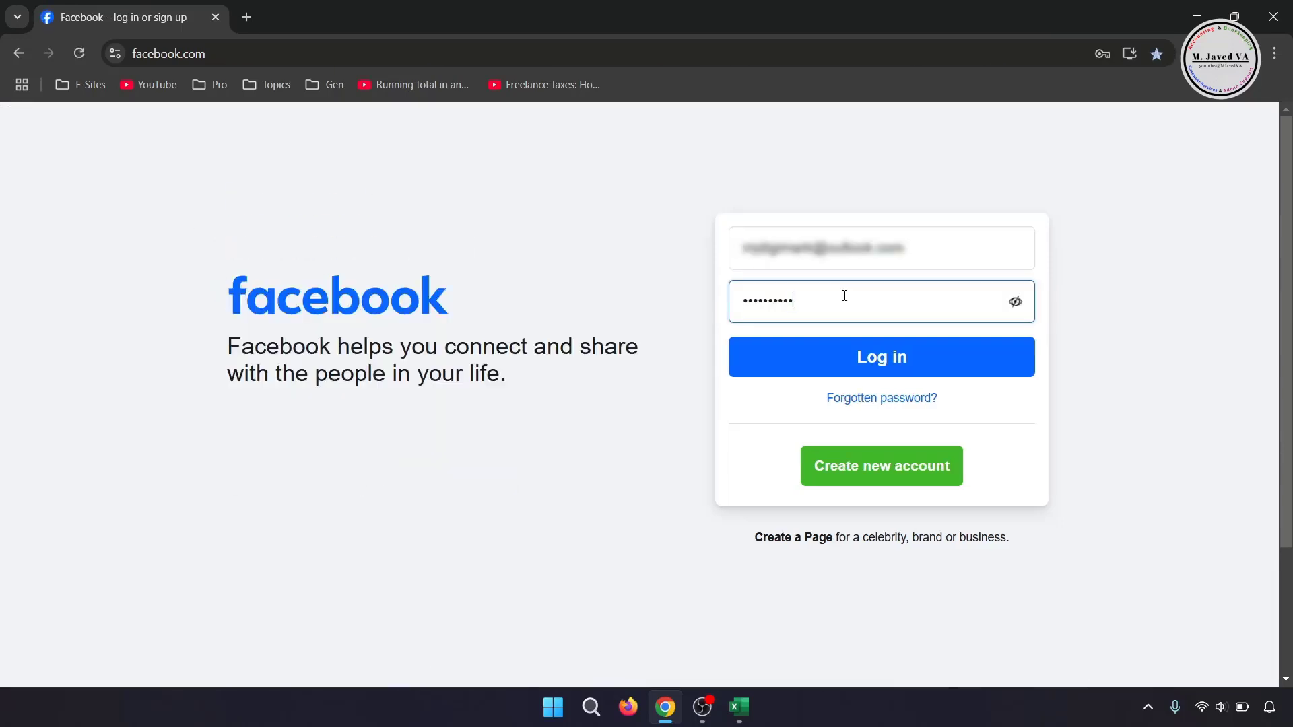
{"action": "left_click", "coordinate": [759, 349]}
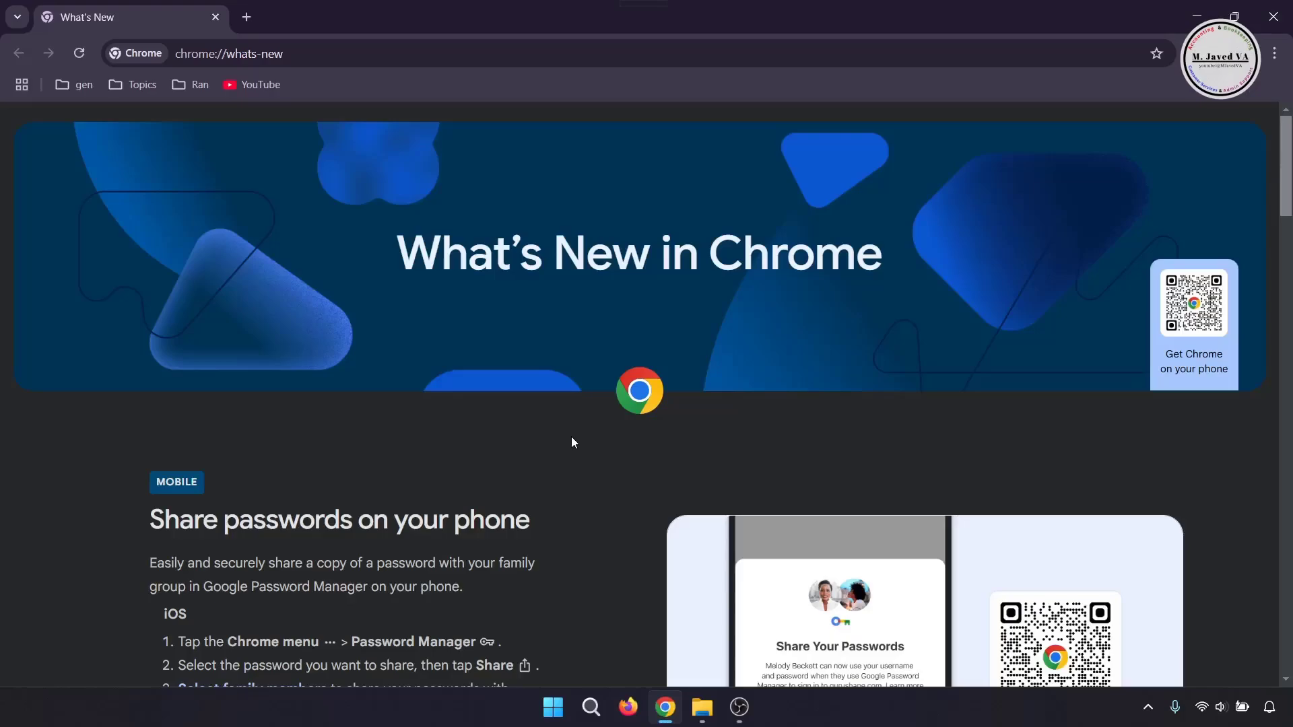
- Scroll down the What's New in Chrome page and back up to the top banner
{"action": "scroll", "coordinate": [573, 442], "scroll_direction": "down", "scroll_amount": 20}
{"action": "scroll", "coordinate": [574, 445], "scroll_direction": "down", "scroll_amount": 10}
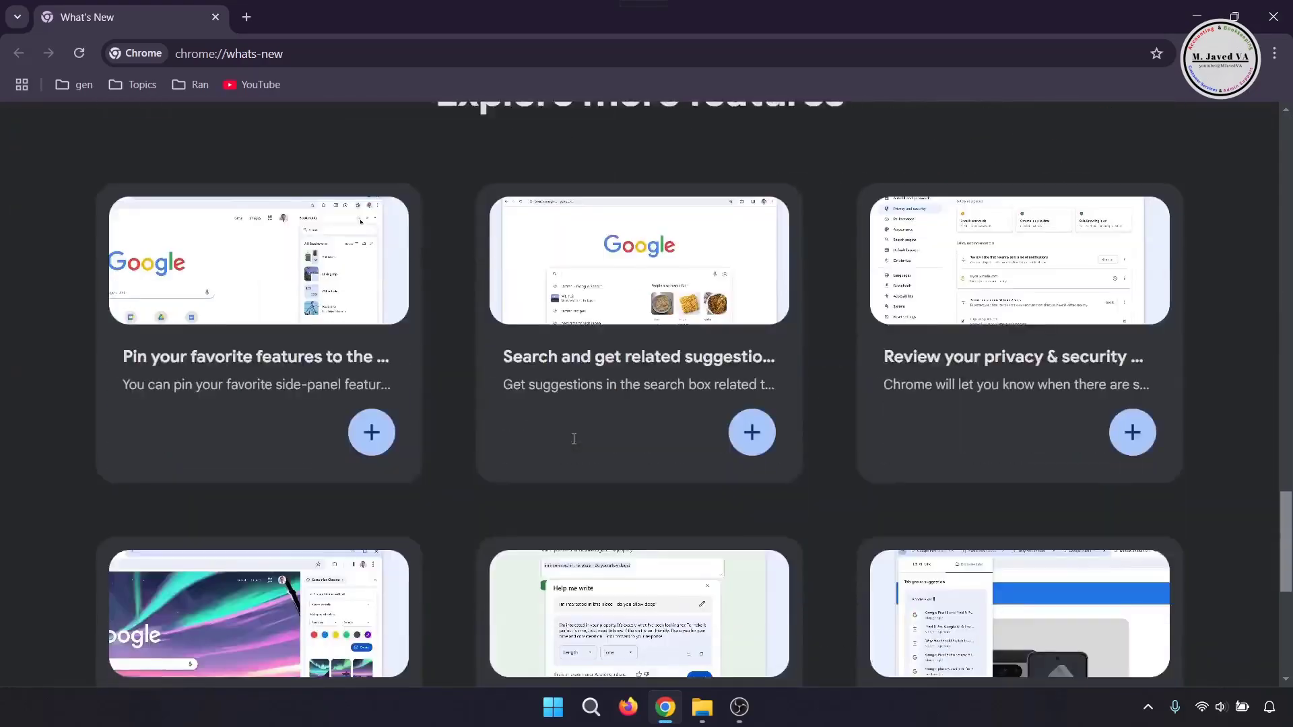
{"action": "scroll", "coordinate": [565, 445], "scroll_direction": "up", "scroll_amount": 12}
{"action": "scroll", "coordinate": [572, 434], "scroll_direction": "up", "scroll_amount": 5}
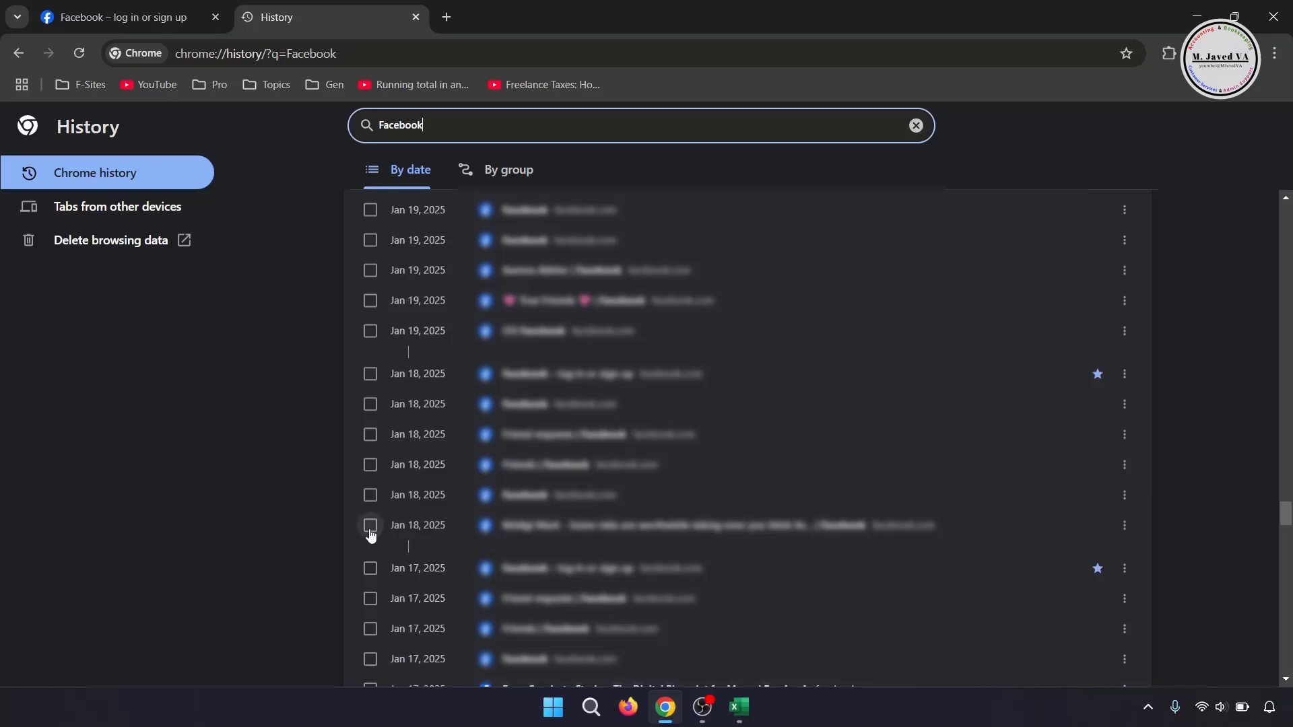
- Select the Facebook history entries down to Jan 18 and remove all 210 from history
{"action": "left_click", "coordinate": [370, 527]}
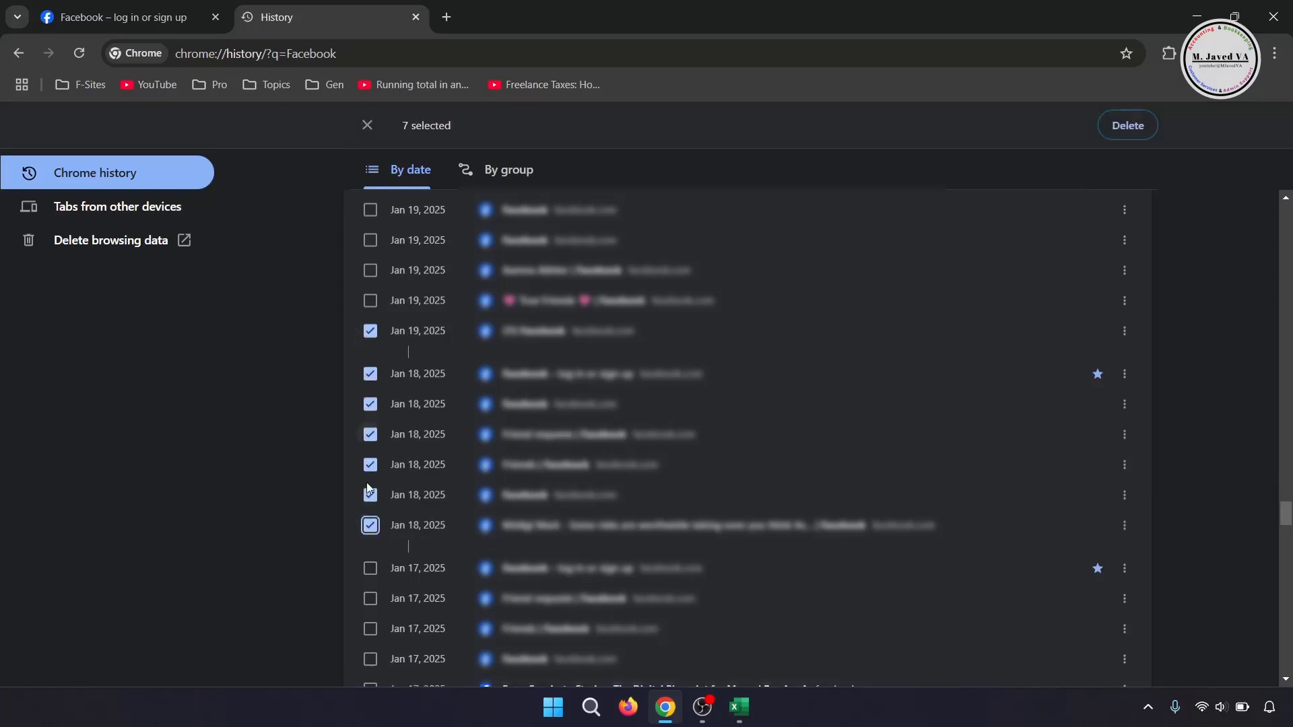
{"action": "scroll", "coordinate": [392, 479], "scroll_direction": "up", "scroll_amount": 20}
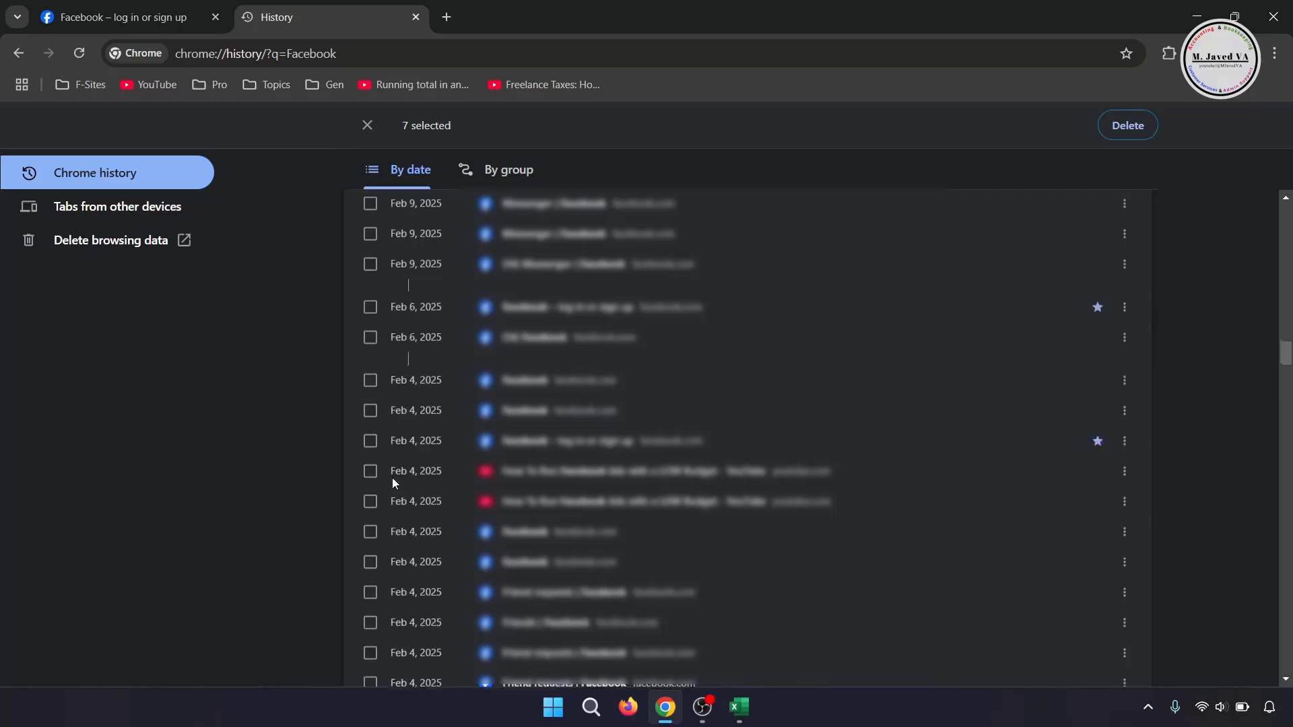
{"action": "scroll", "coordinate": [393, 479], "scroll_direction": "down", "scroll_amount": 2}
{"action": "scroll", "coordinate": [546, 285], "scroll_direction": "up", "scroll_amount": 15}
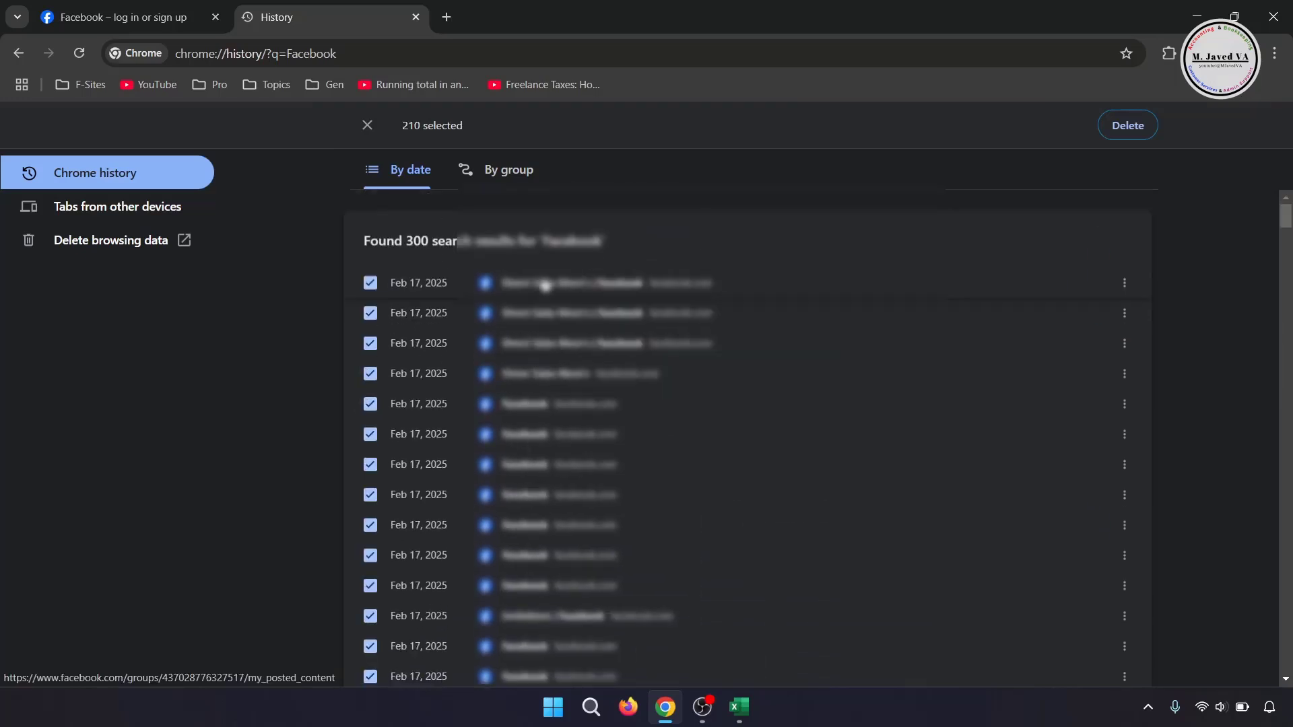
{"action": "left_click", "coordinate": [1127, 126]}
{"action": "left_click", "coordinate": [833, 426]}
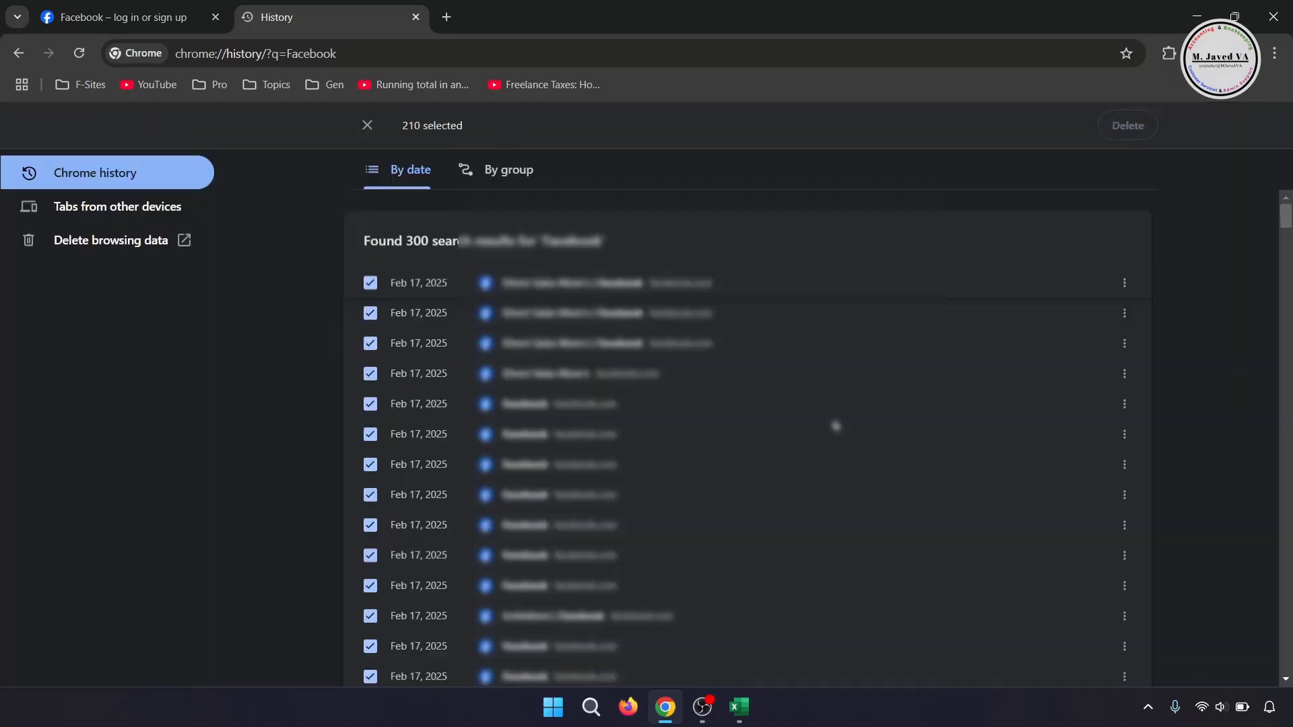
- Close the history tab and reopen Chrome's History page from the main menu
{"action": "key", "text": "ctrl+w"}
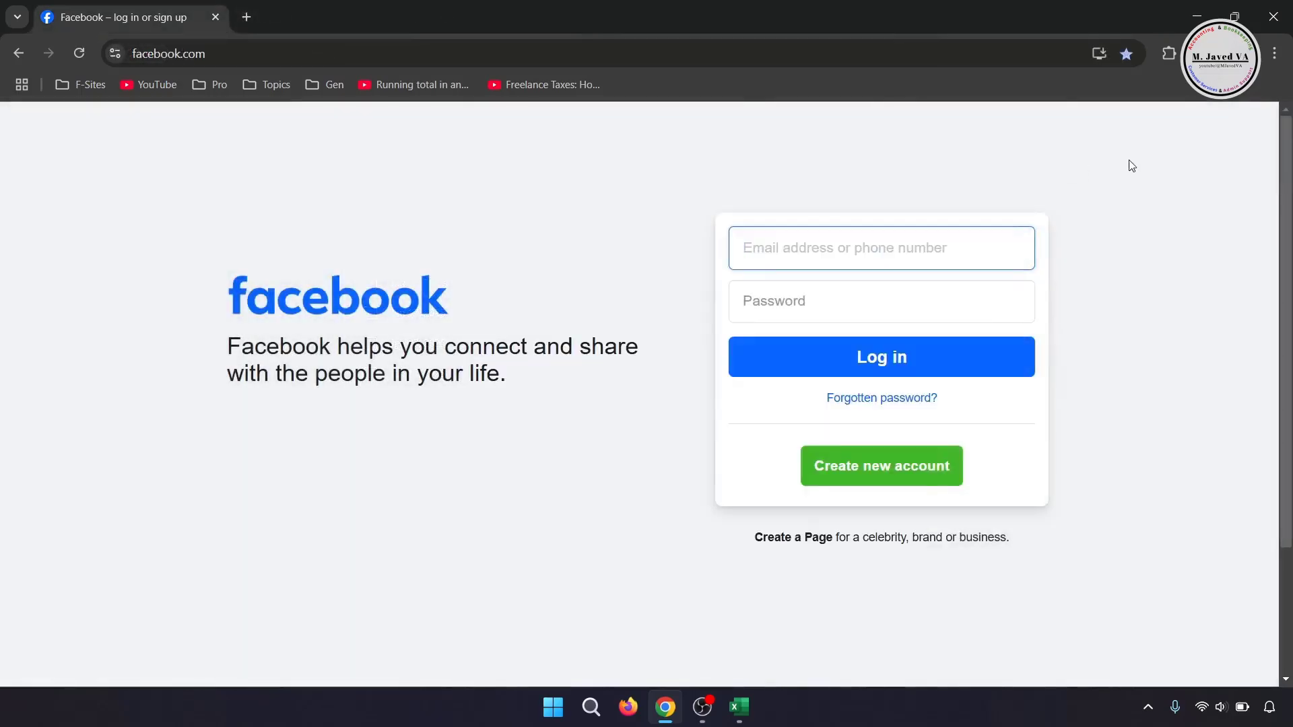
{"action": "left_click", "coordinate": [1274, 53]}
{"action": "mouse_move", "coordinate": [1149, 236]}
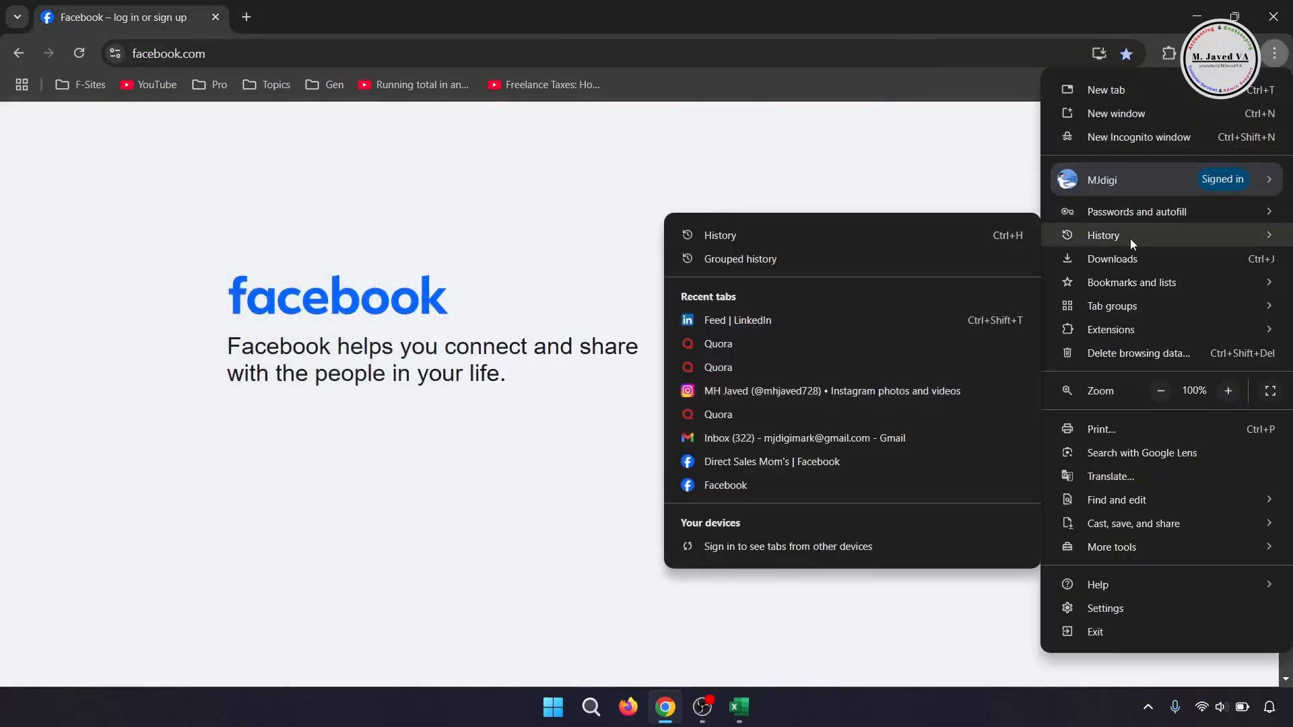
{"action": "left_click", "coordinate": [816, 240]}
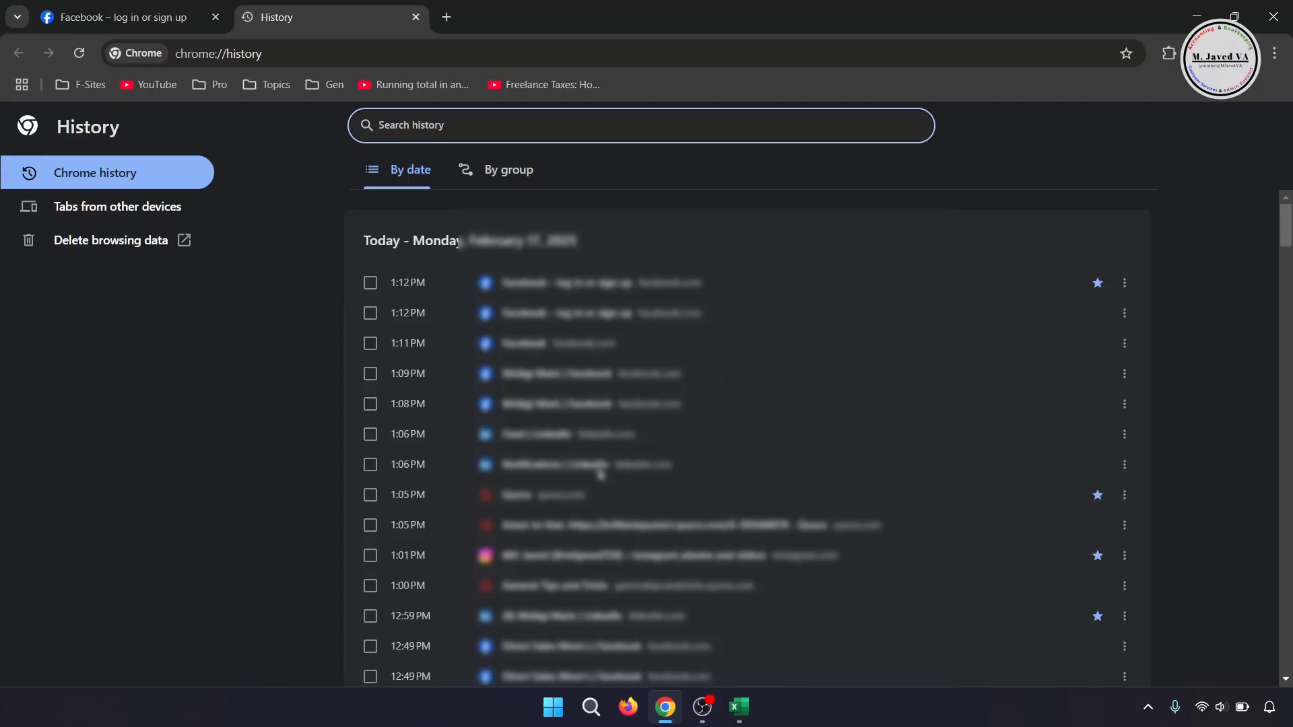
- Delete All time browsing data, including passwords and autofill data, then start a fresh new tab
{"action": "left_click", "coordinate": [132, 244]}
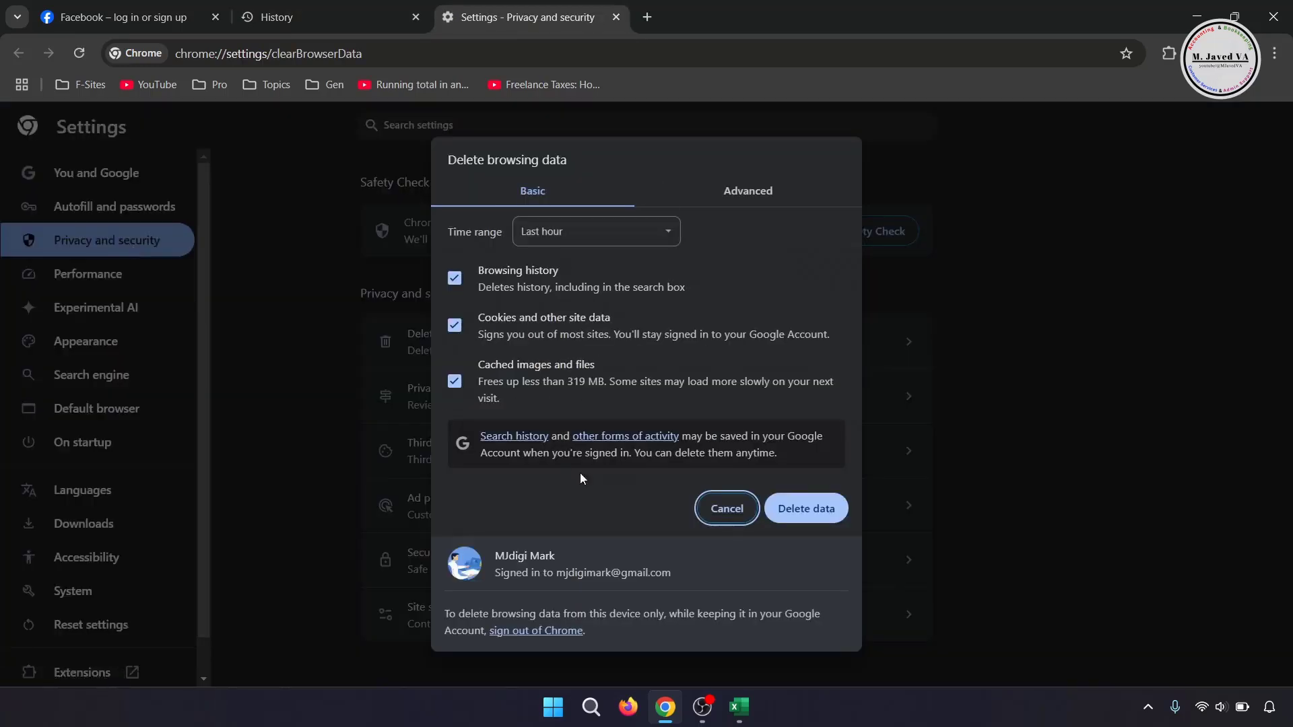
{"action": "left_click", "coordinate": [667, 231]}
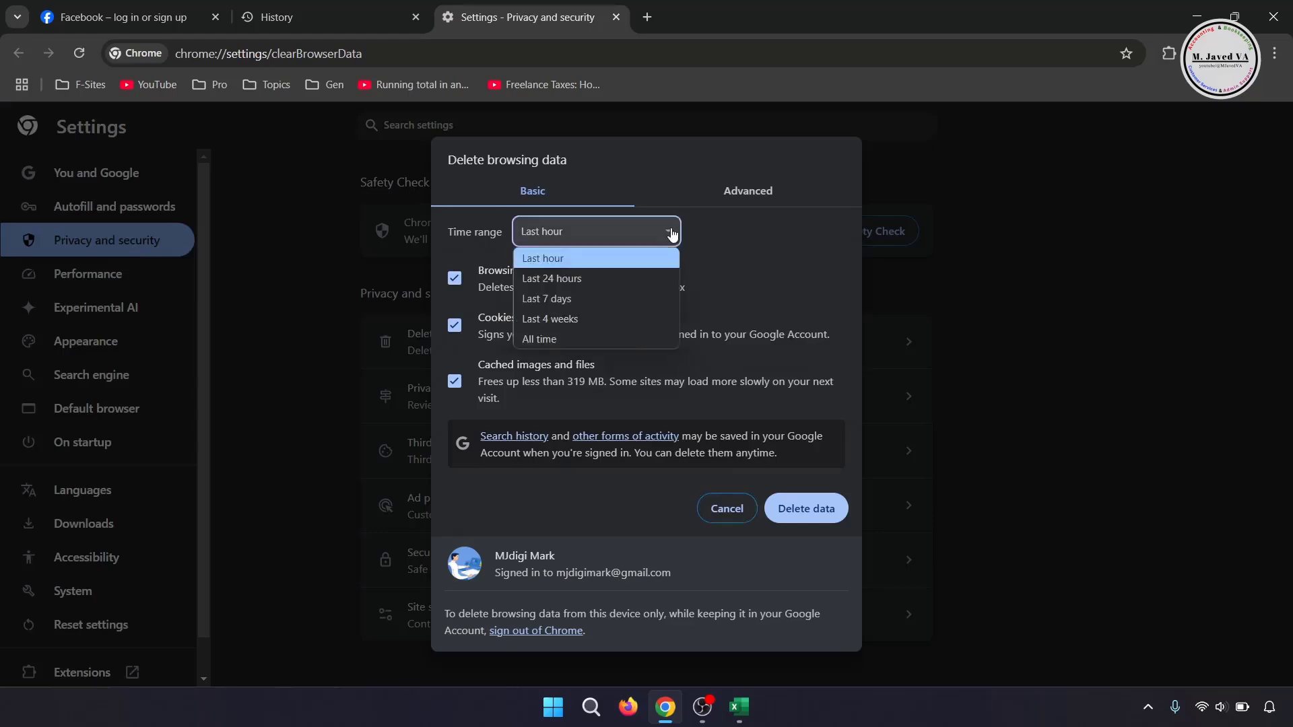
{"action": "left_click", "coordinate": [583, 334]}
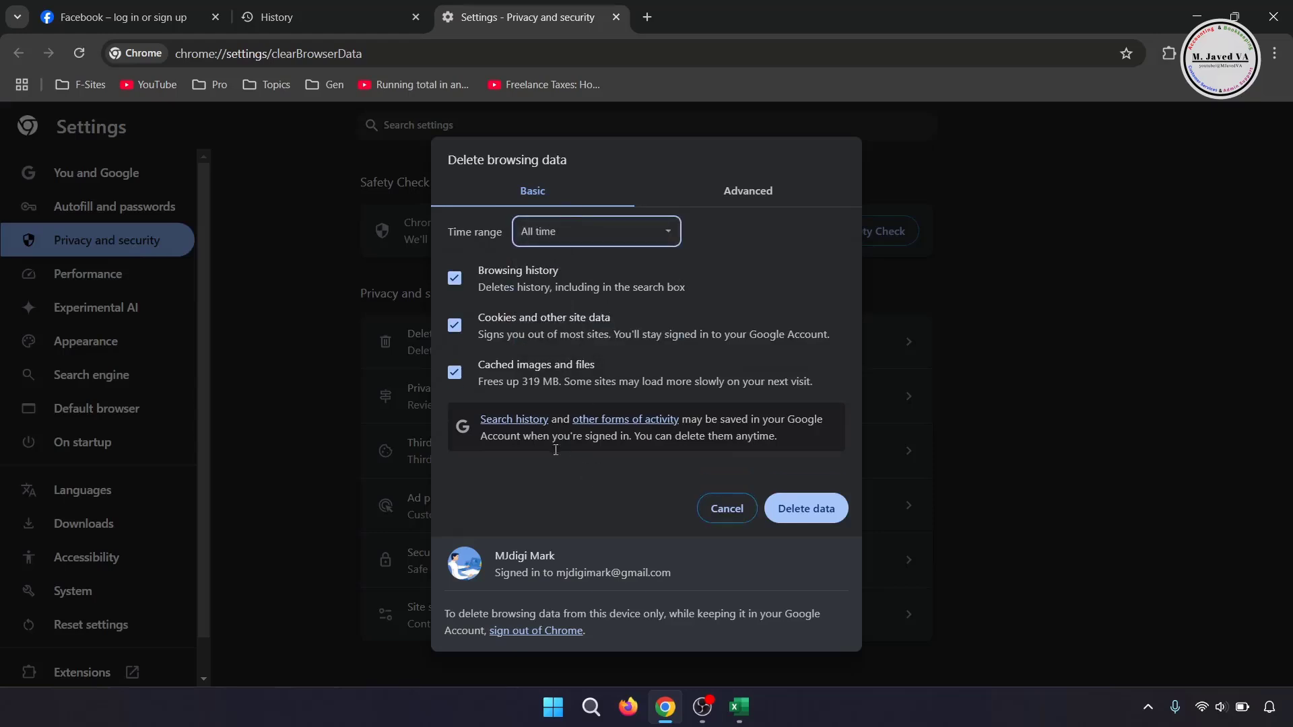
{"action": "left_click", "coordinate": [748, 191]}
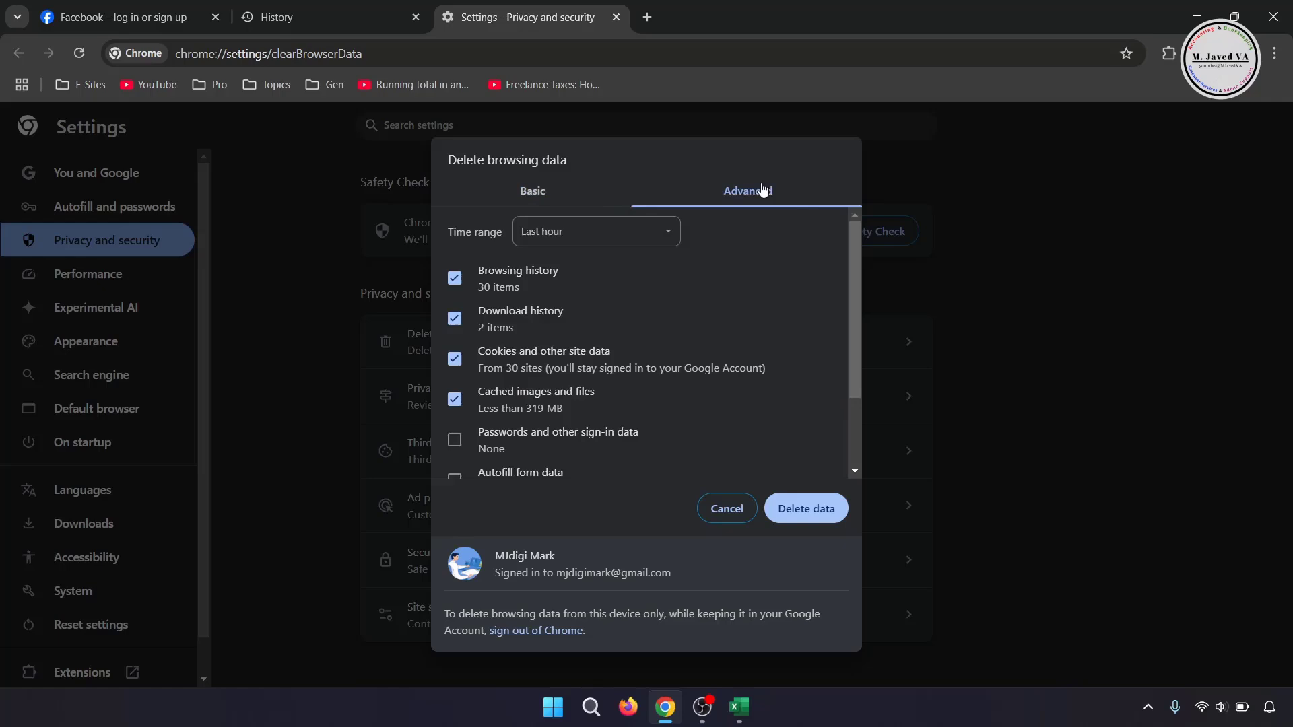
{"action": "scroll", "coordinate": [664, 340], "scroll_direction": "down", "scroll_amount": 2}
{"action": "left_click", "coordinate": [454, 338]}
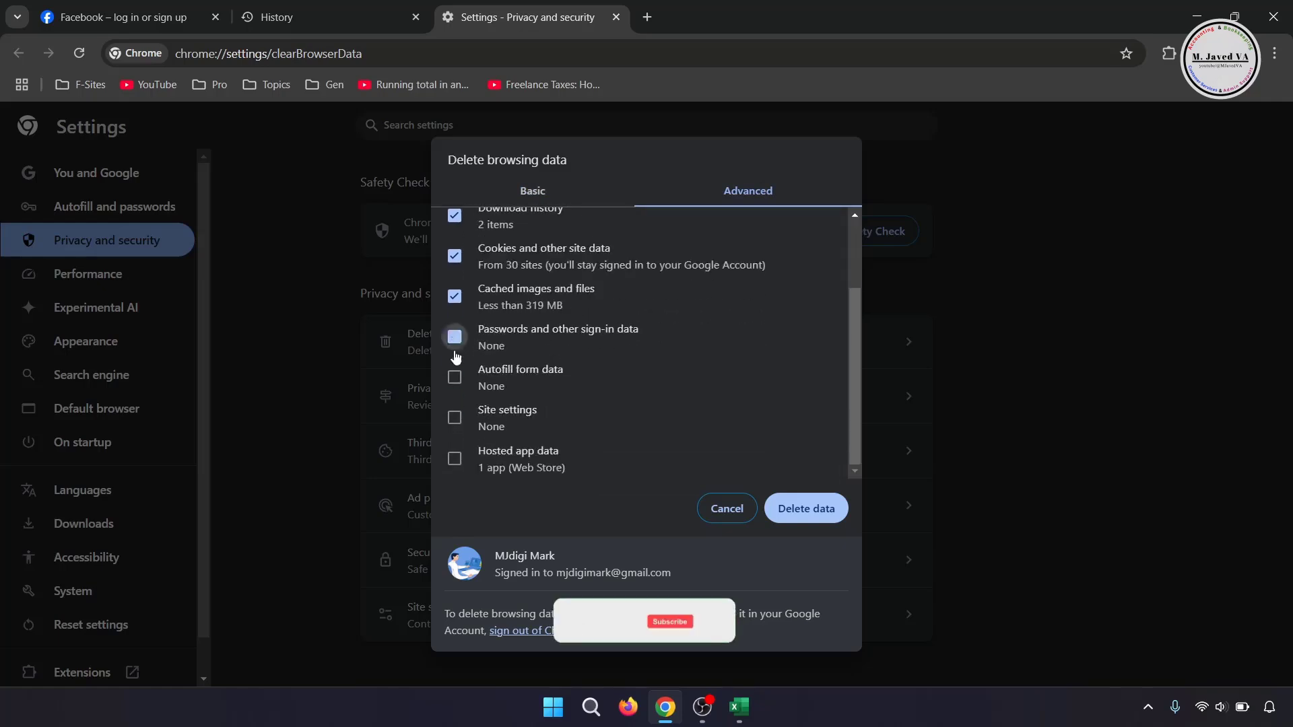
{"action": "left_click", "coordinate": [455, 377]}
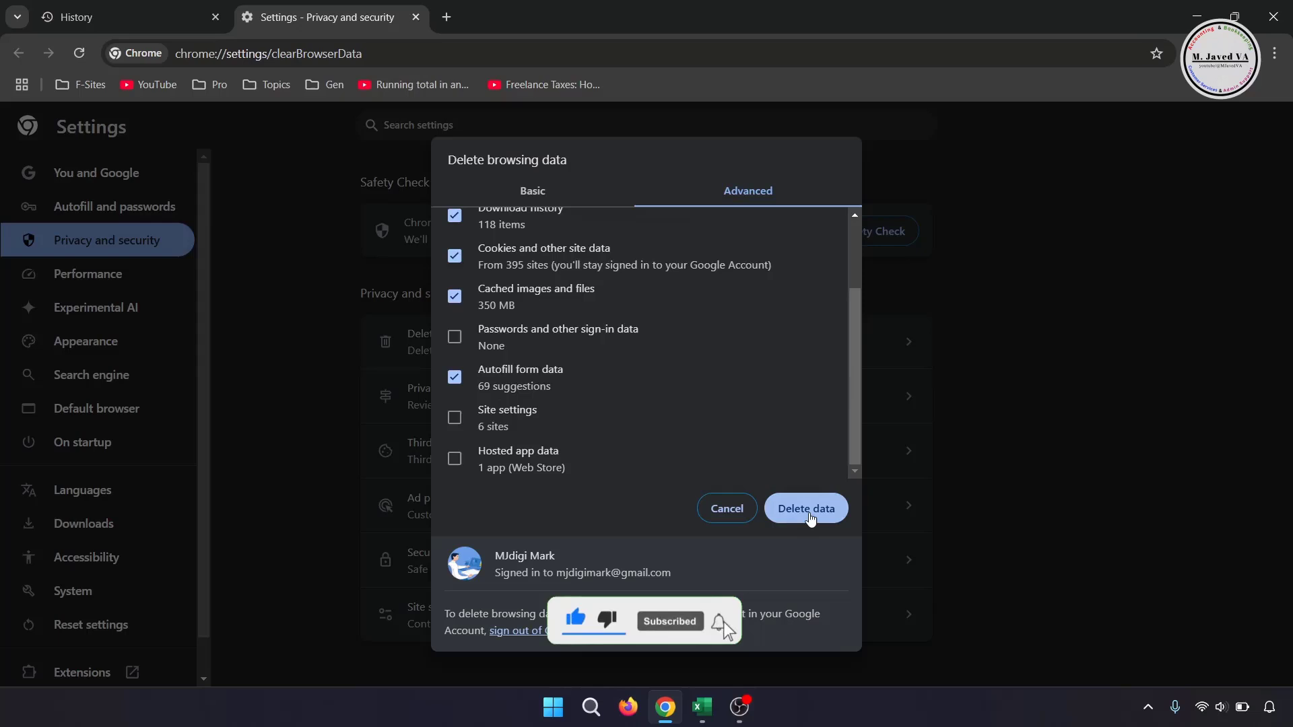
{"action": "left_click", "coordinate": [807, 508]}
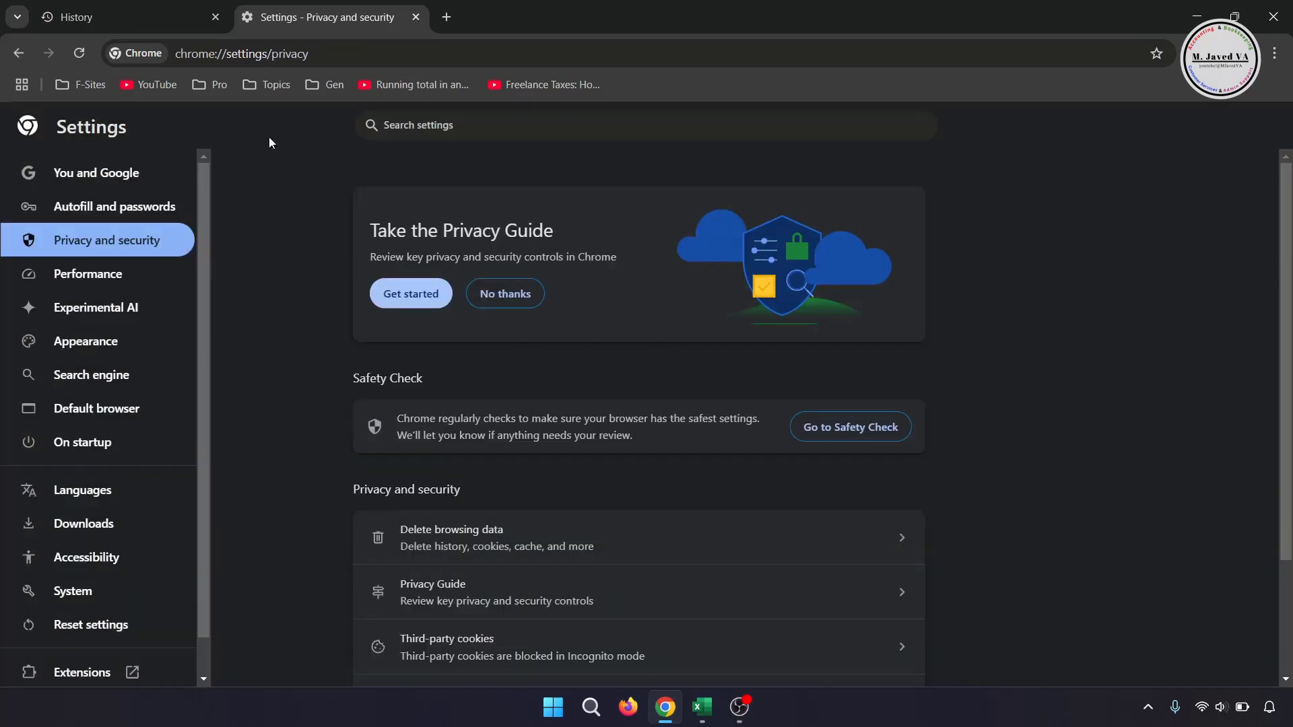
{"action": "left_click", "coordinate": [216, 16]}
{"action": "left_click", "coordinate": [246, 17]}
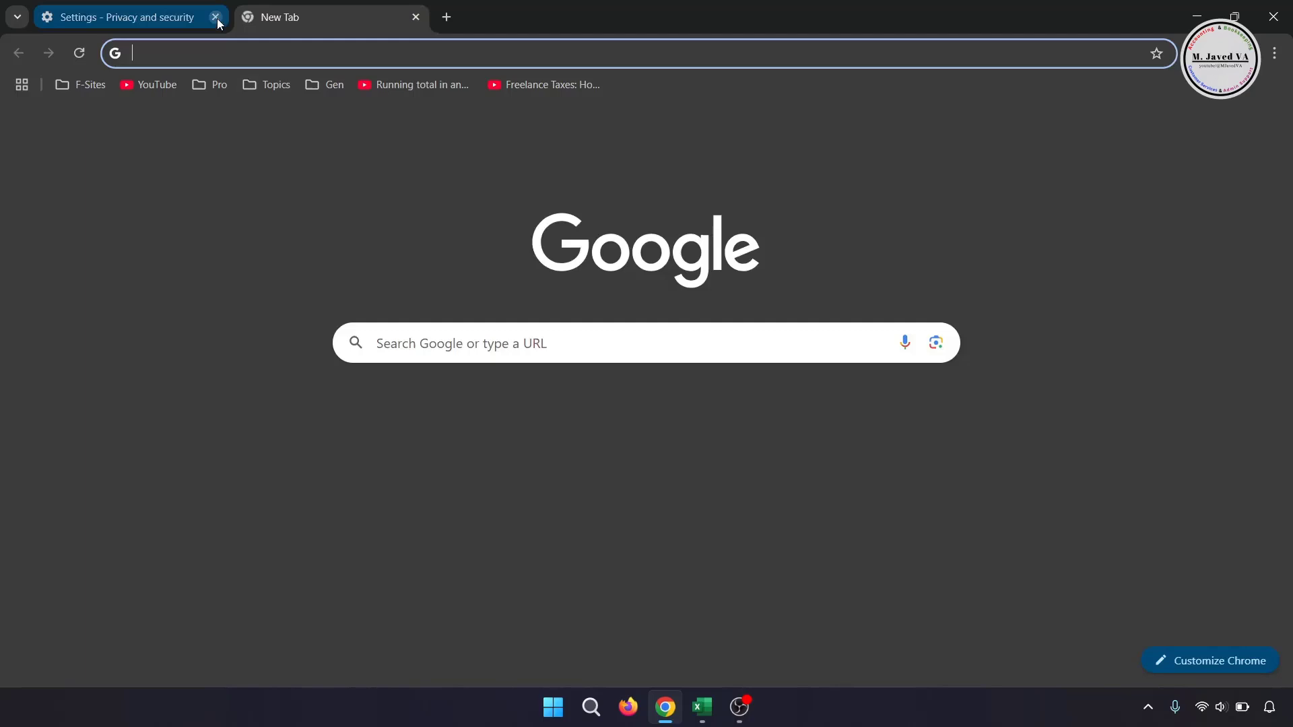
- Search the history for Facebook and select every result from the top to Jan 18
{"action": "left_click", "coordinate": [214, 17]}
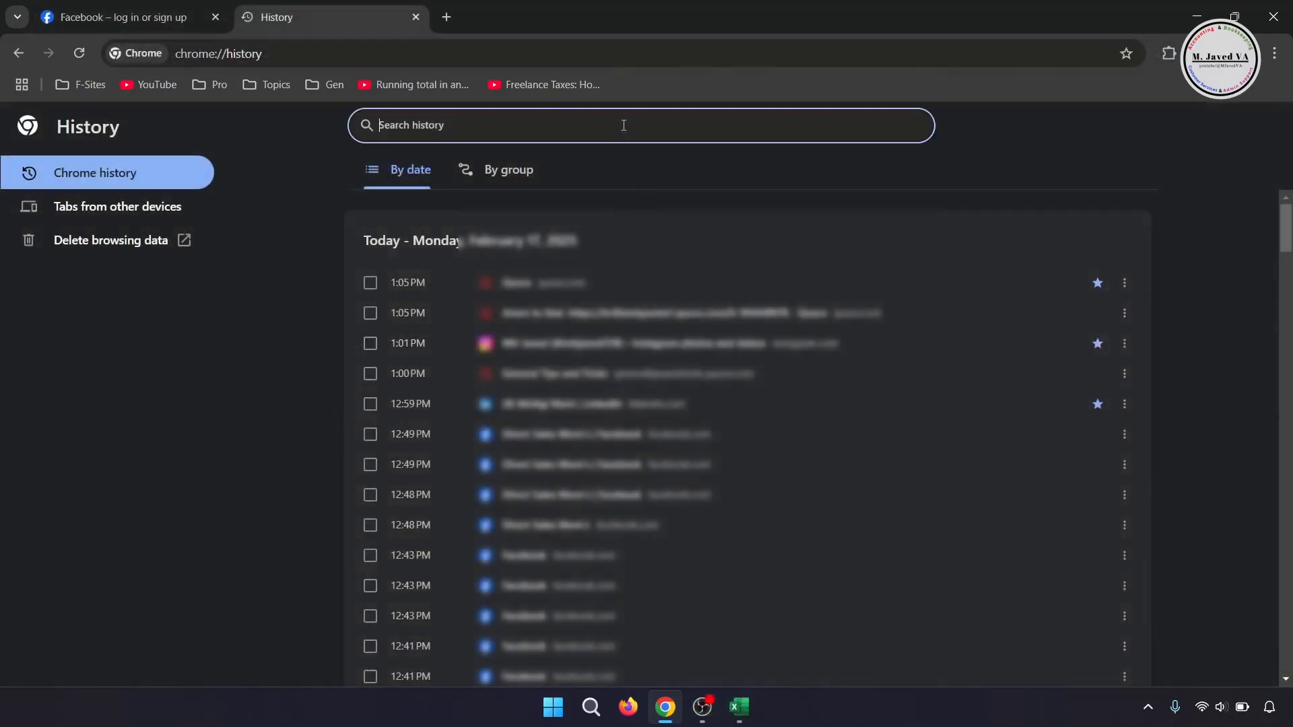
{"action": "type", "text": "book"}
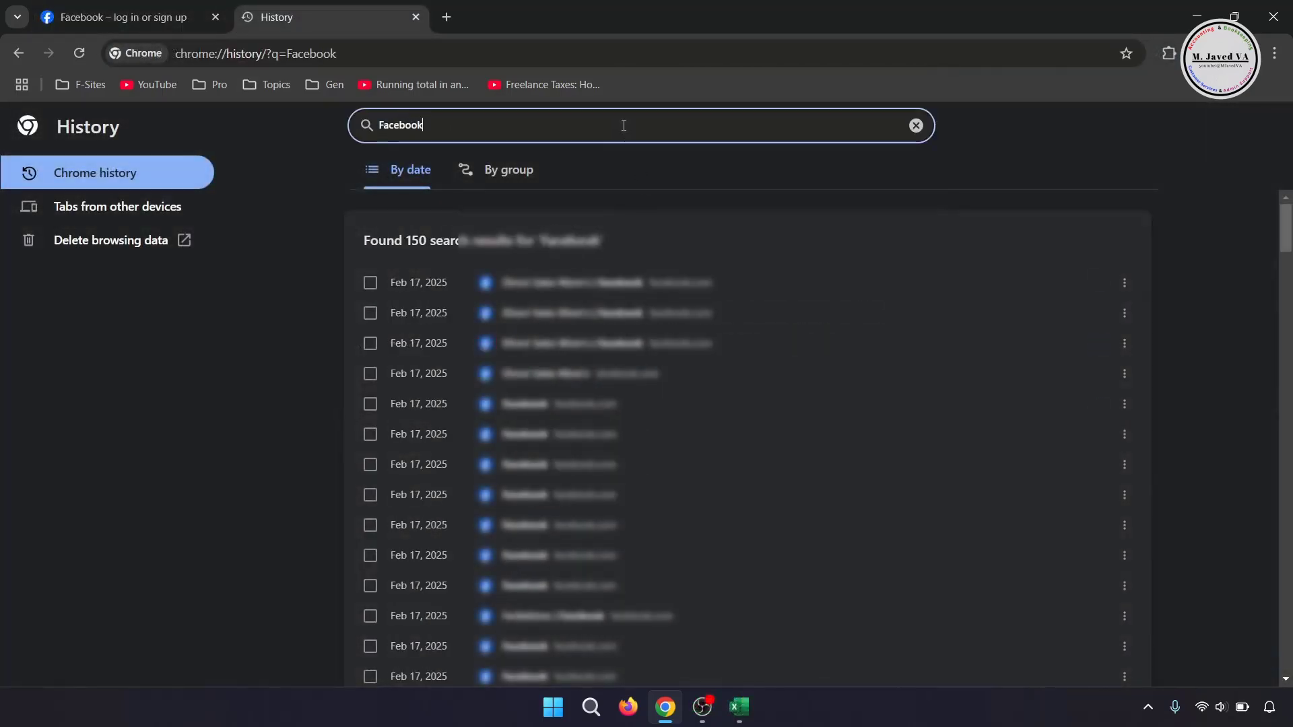
{"action": "scroll", "coordinate": [637, 429], "scroll_direction": "down", "scroll_amount": 20}
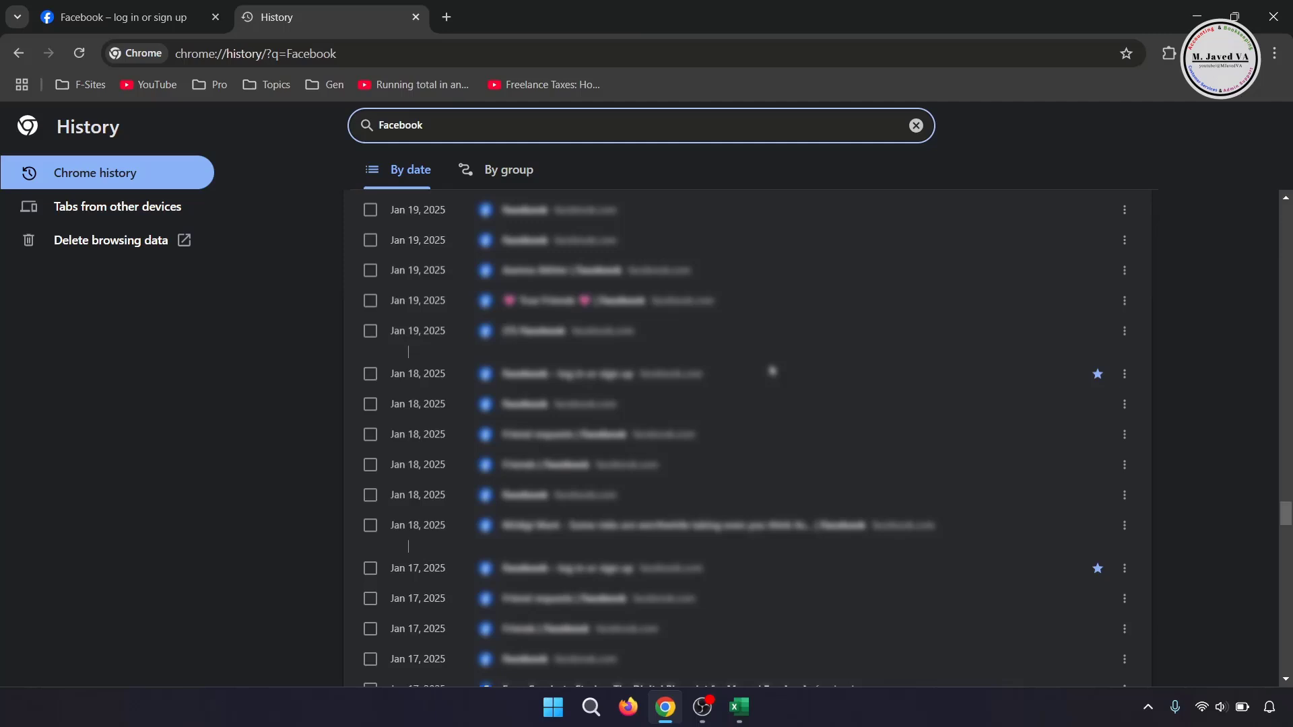
{"action": "left_click", "coordinate": [370, 526]}
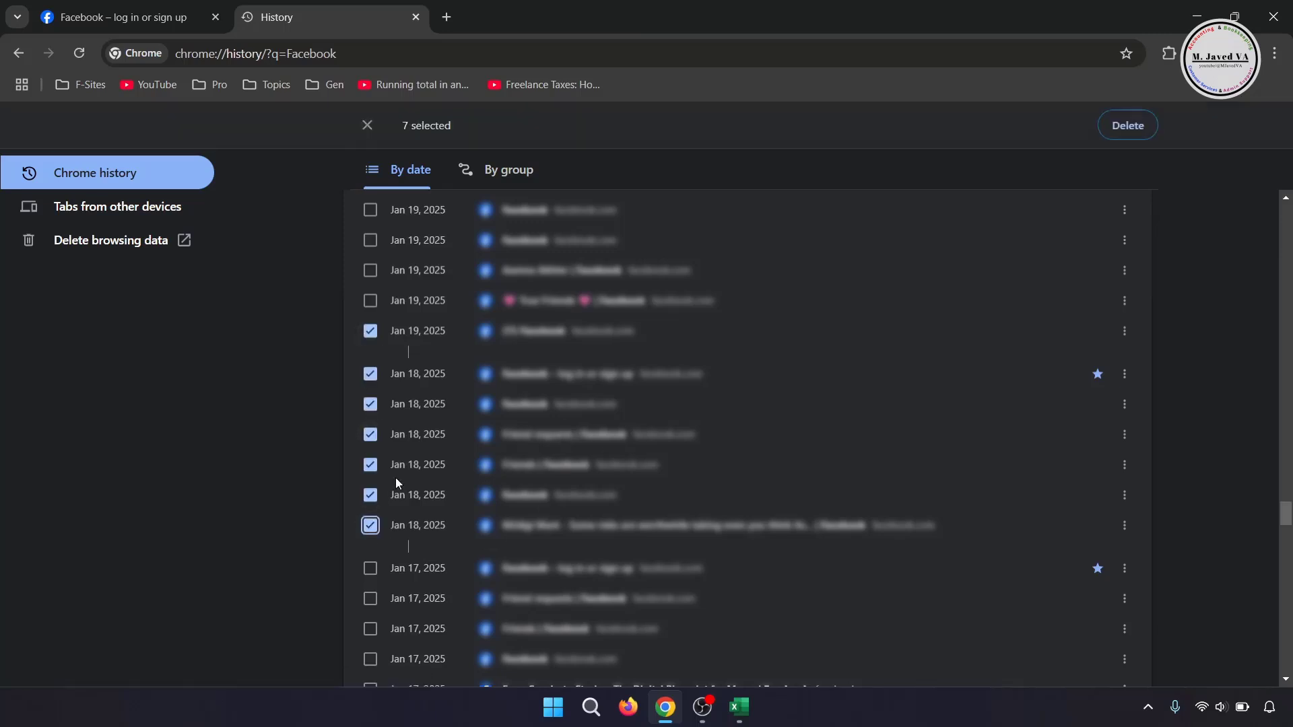
{"action": "scroll", "coordinate": [396, 478], "scroll_direction": "up", "scroll_amount": 15}
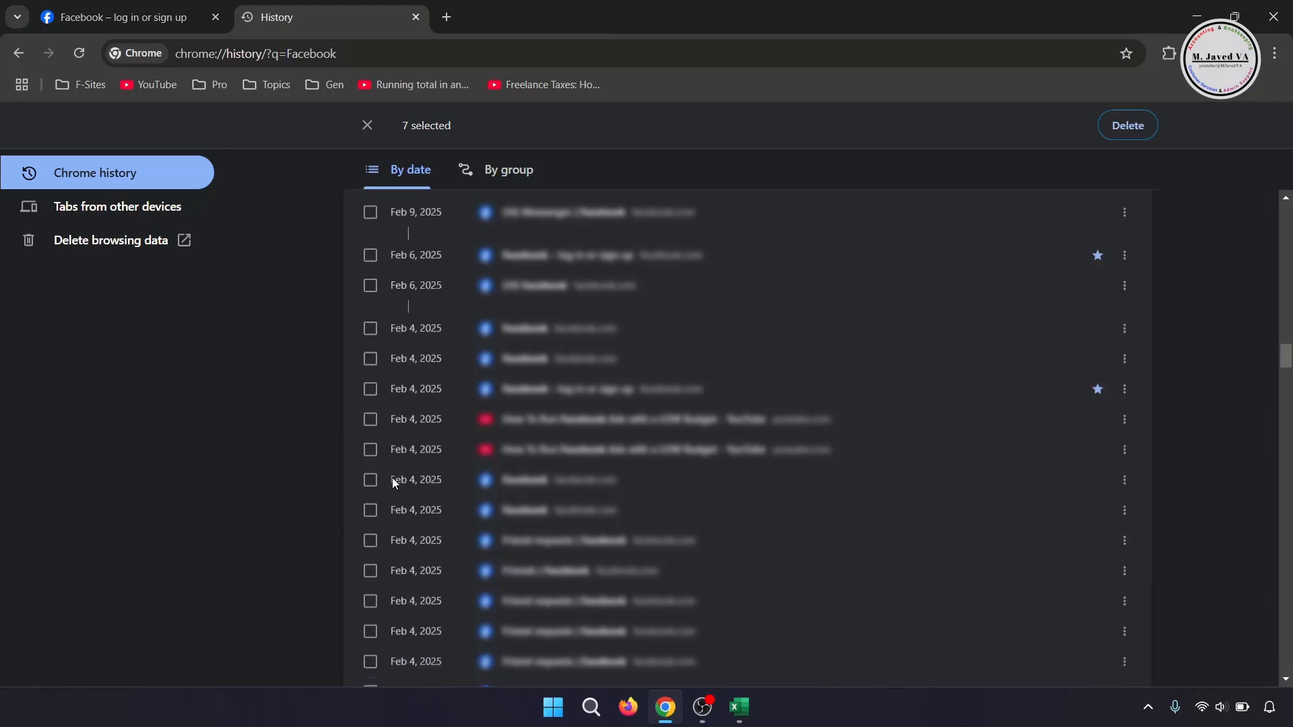
{"action": "scroll", "coordinate": [394, 482], "scroll_direction": "down", "scroll_amount": 1}
{"action": "scroll", "coordinate": [427, 477], "scroll_direction": "up", "scroll_amount": 15}
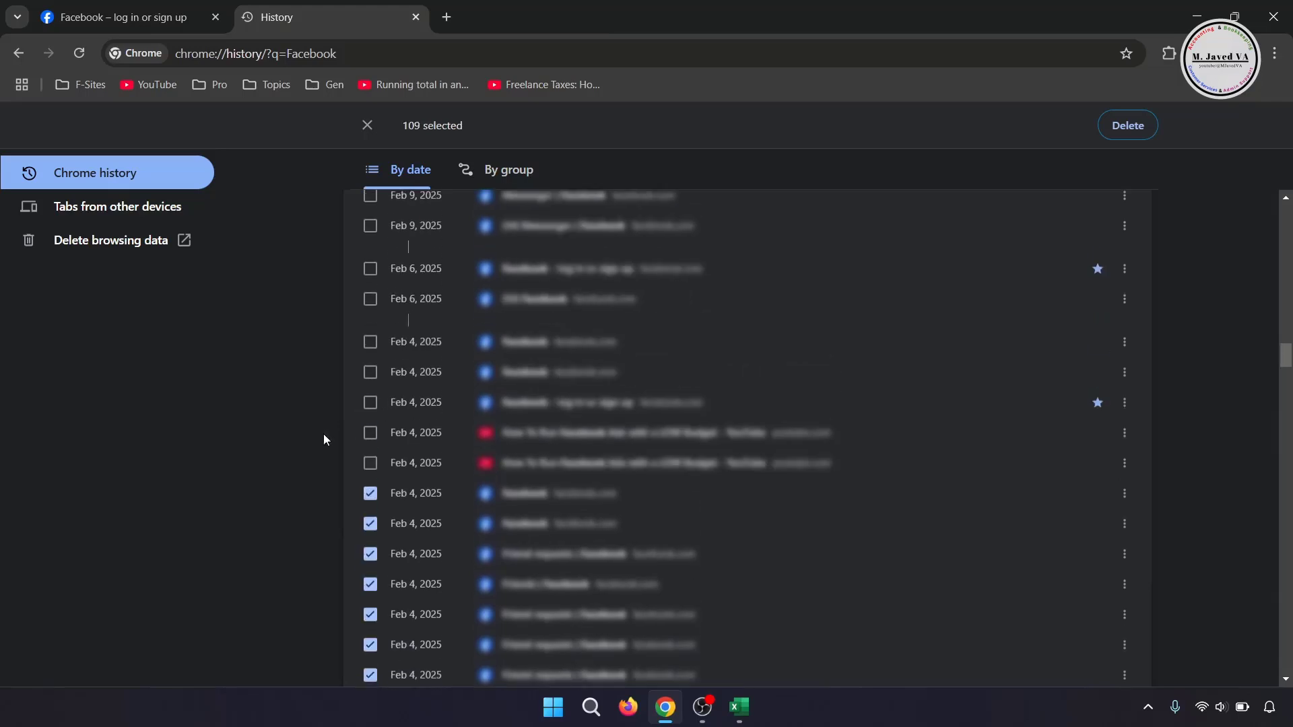
{"action": "scroll", "coordinate": [426, 478], "scroll_direction": "up", "scroll_amount": 5}
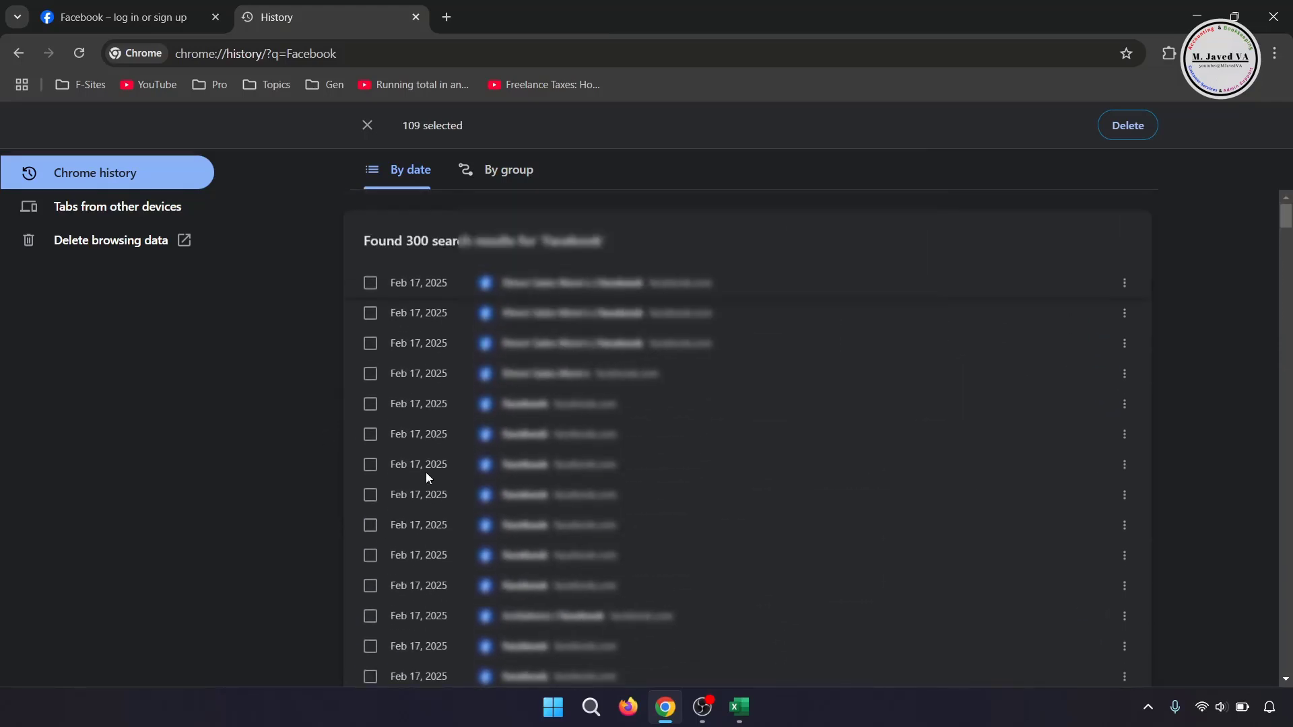
{"action": "left_click", "coordinate": [370, 280], "text": "shift"}
- Delete the 210 selected entries, leaving 90 results, and launch CCleaner
{"action": "scroll", "coordinate": [507, 479], "scroll_direction": "down", "scroll_amount": 3}
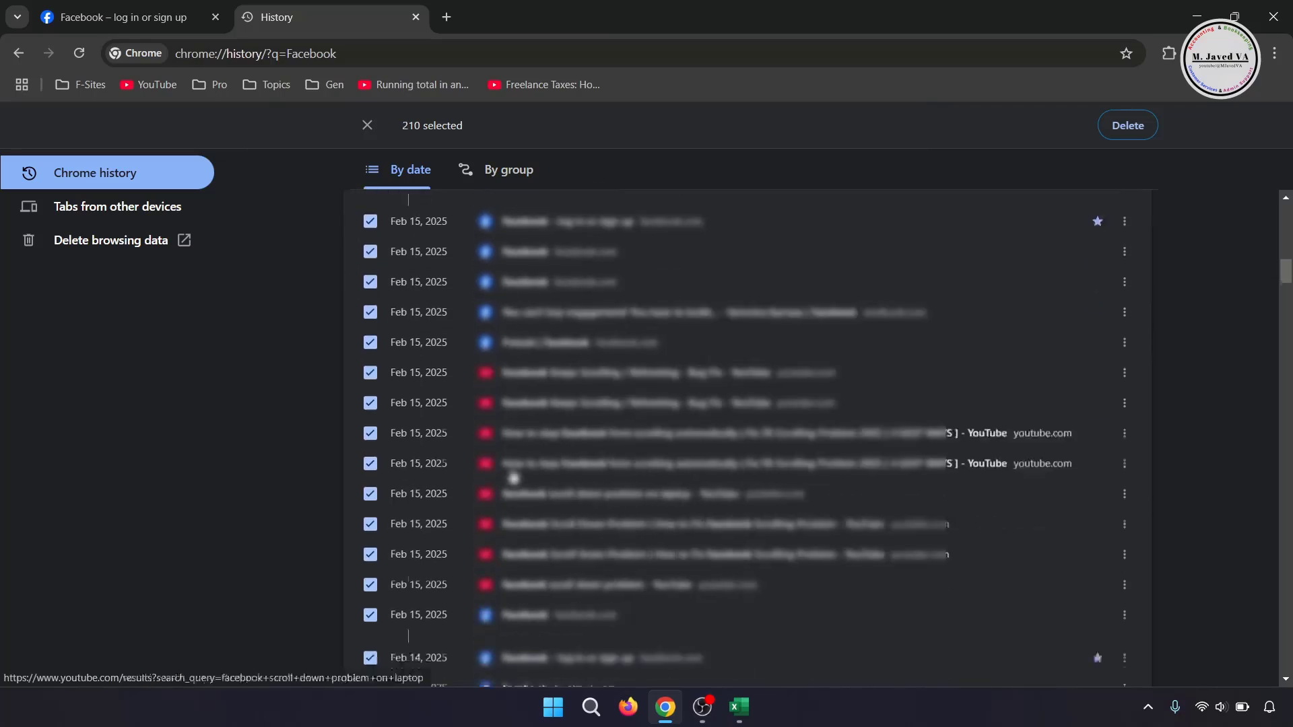
{"action": "scroll", "coordinate": [513, 465], "scroll_direction": "up", "scroll_amount": 4}
{"action": "left_click", "coordinate": [1135, 128]}
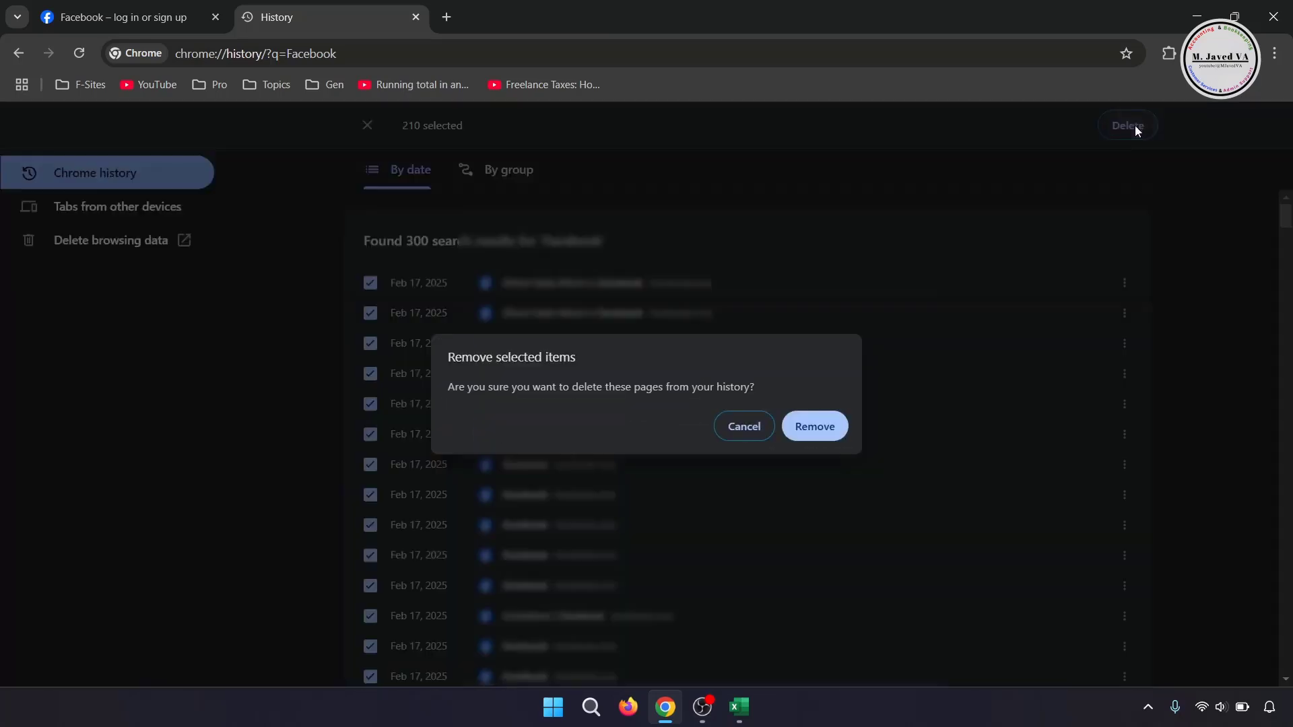
{"action": "left_click", "coordinate": [835, 426]}
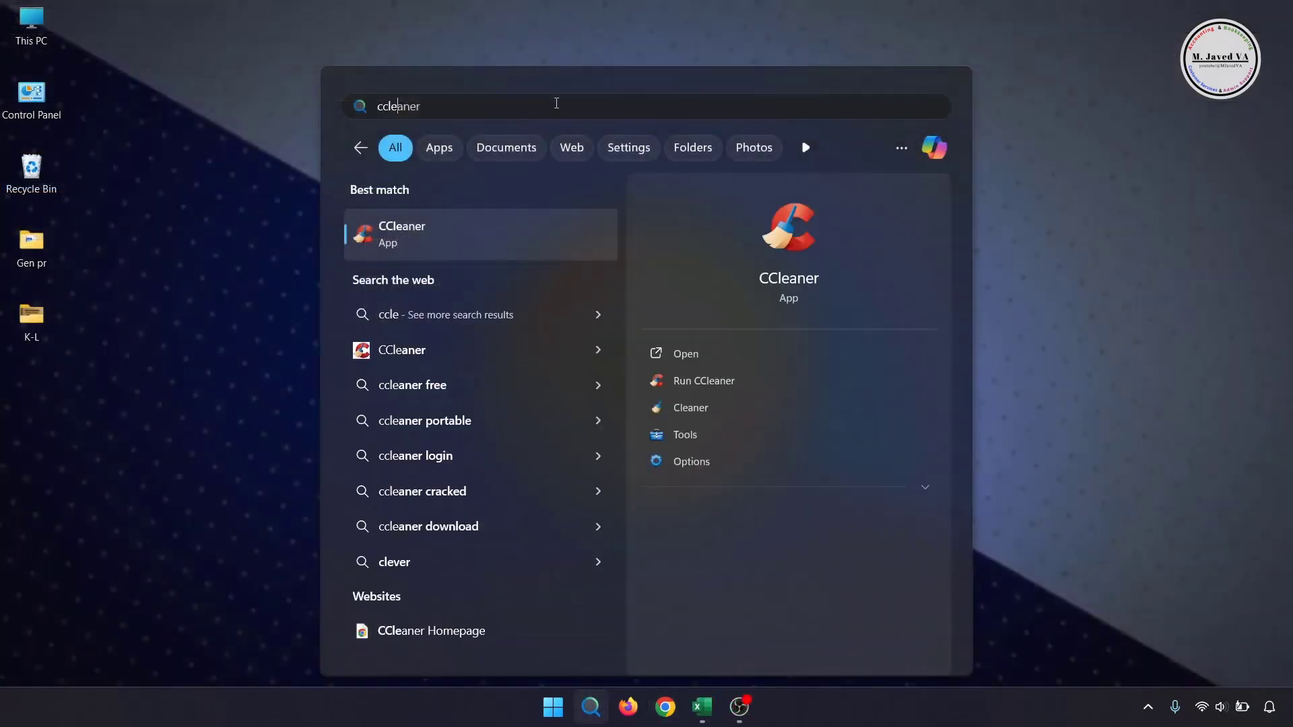
{"action": "left_click", "coordinate": [773, 229]}
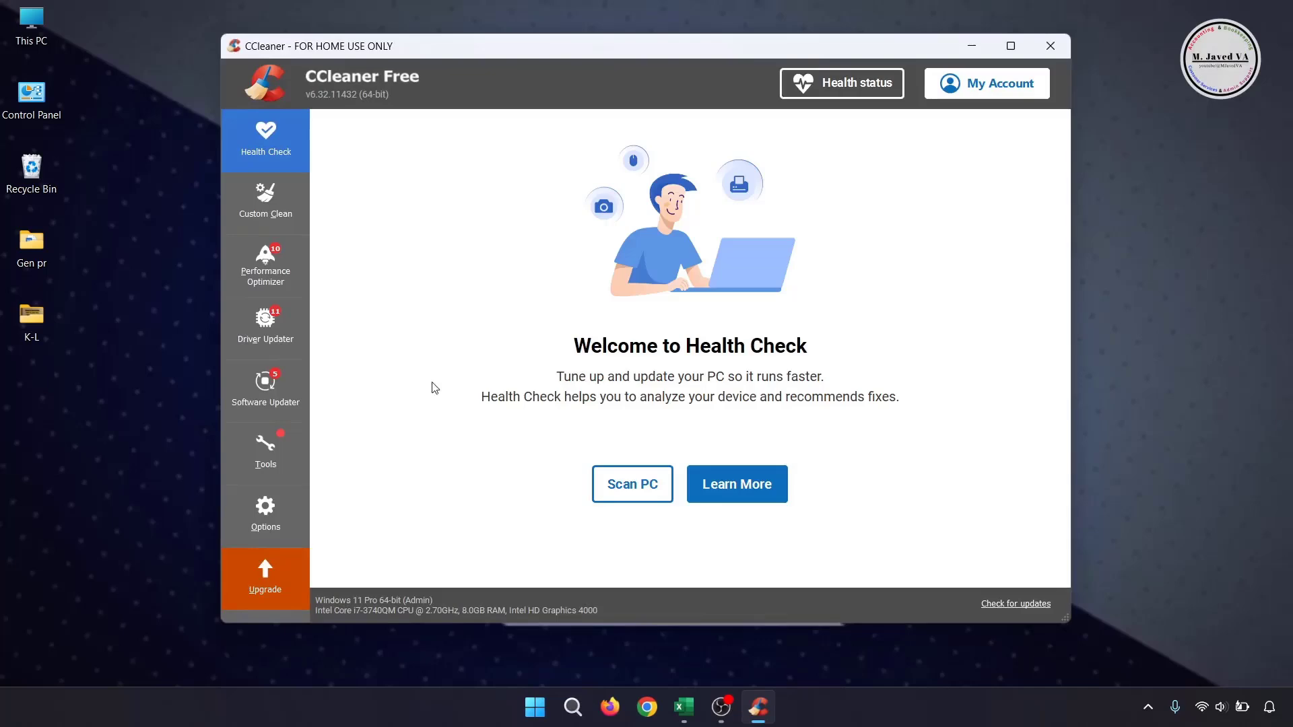
- Switch CCleaner to Custom Clean and show the Applications checklist
{"action": "left_click", "coordinate": [276, 196]}
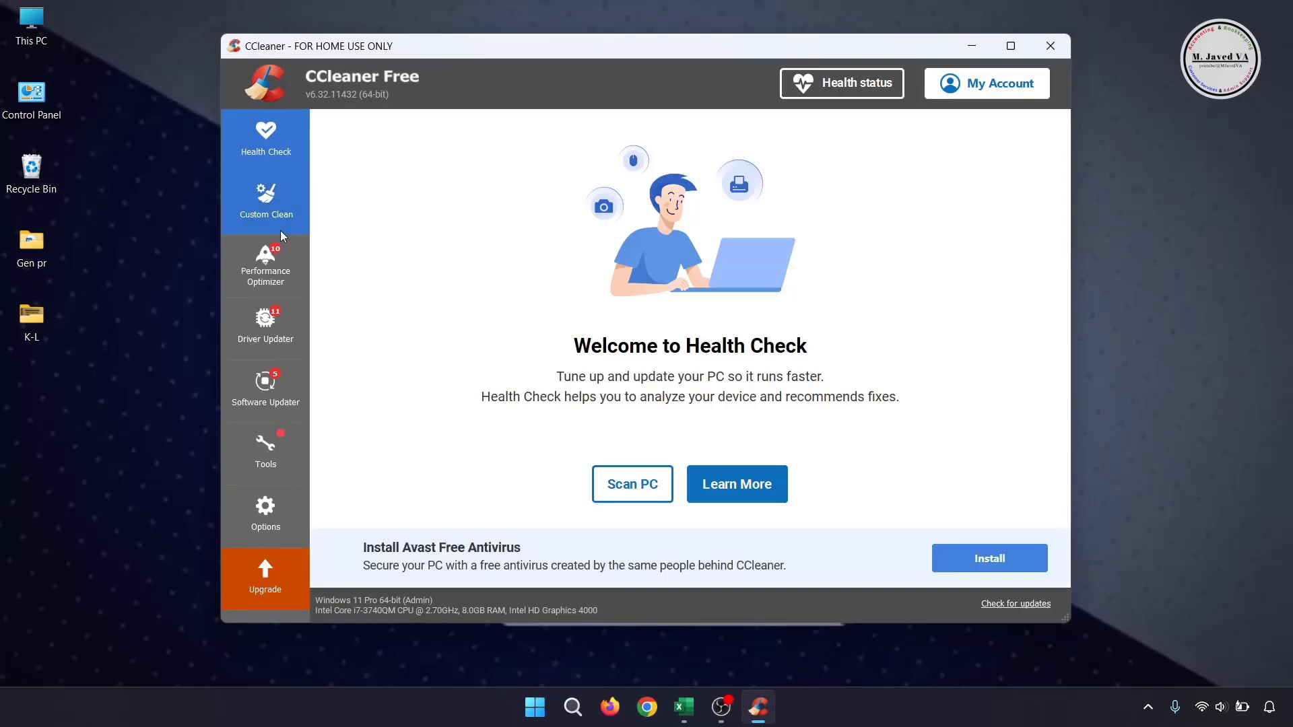
{"action": "scroll", "coordinate": [409, 255], "scroll_direction": "down", "scroll_amount": 11}
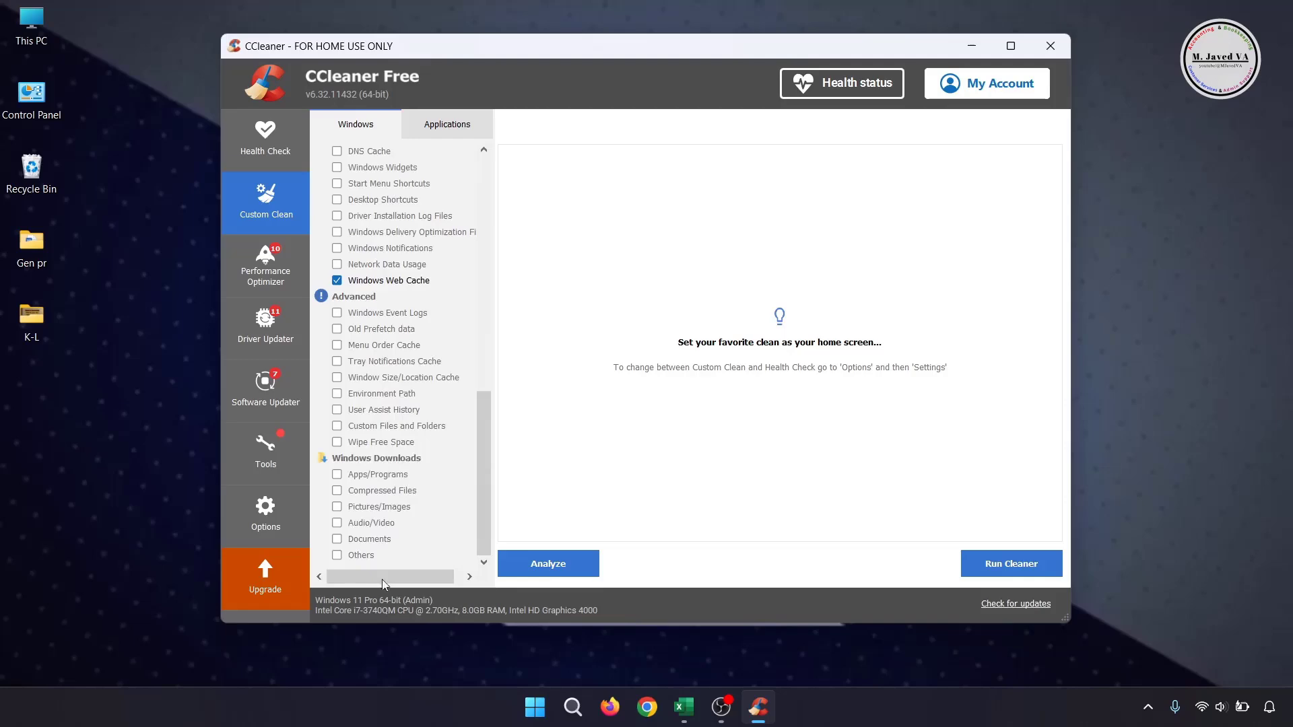
{"action": "scroll", "coordinate": [393, 317], "scroll_direction": "up", "scroll_amount": 12}
{"action": "left_click", "coordinate": [446, 131]}
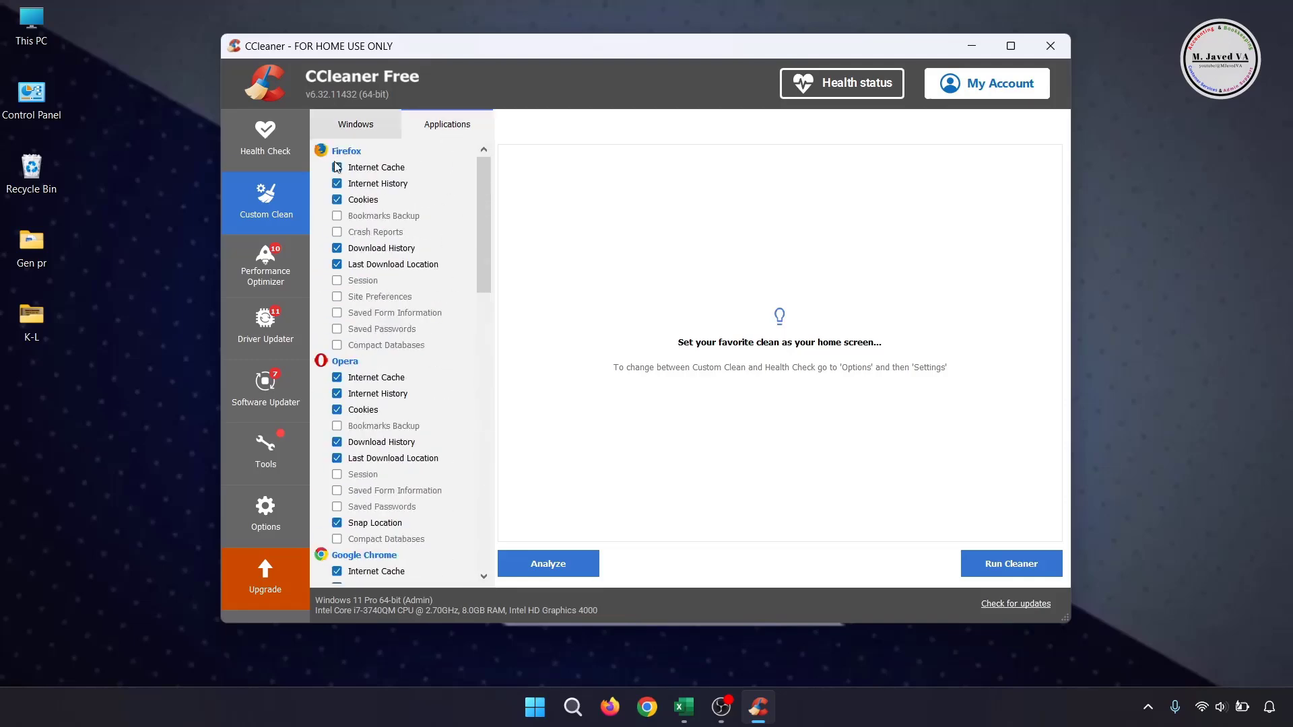
- Uncheck Firefox's last download location and Opera's cache, history, downloads and Snap Location
{"action": "left_click", "coordinate": [337, 264]}
{"action": "scroll", "coordinate": [338, 259], "scroll_direction": "down", "scroll_amount": 3}
{"action": "left_click", "coordinate": [336, 234]}
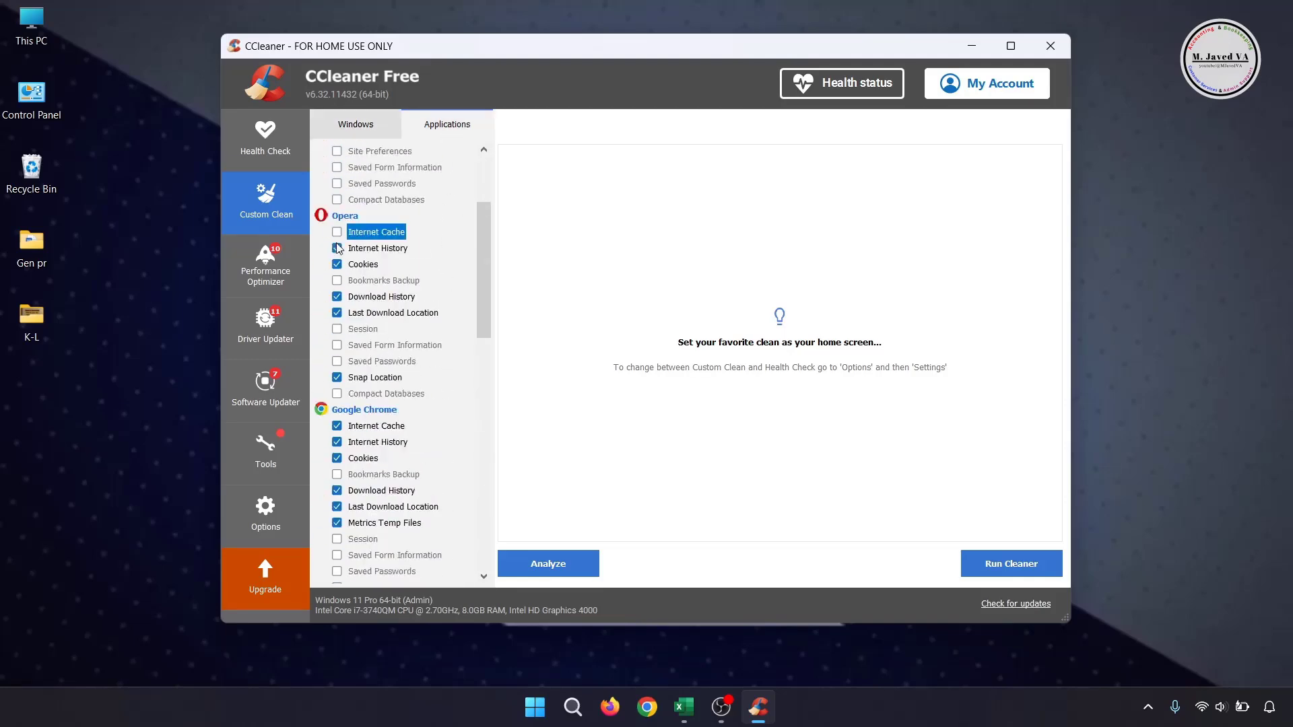
{"action": "left_click", "coordinate": [336, 297]}
{"action": "left_click", "coordinate": [337, 313]}
{"action": "left_click", "coordinate": [337, 328]}
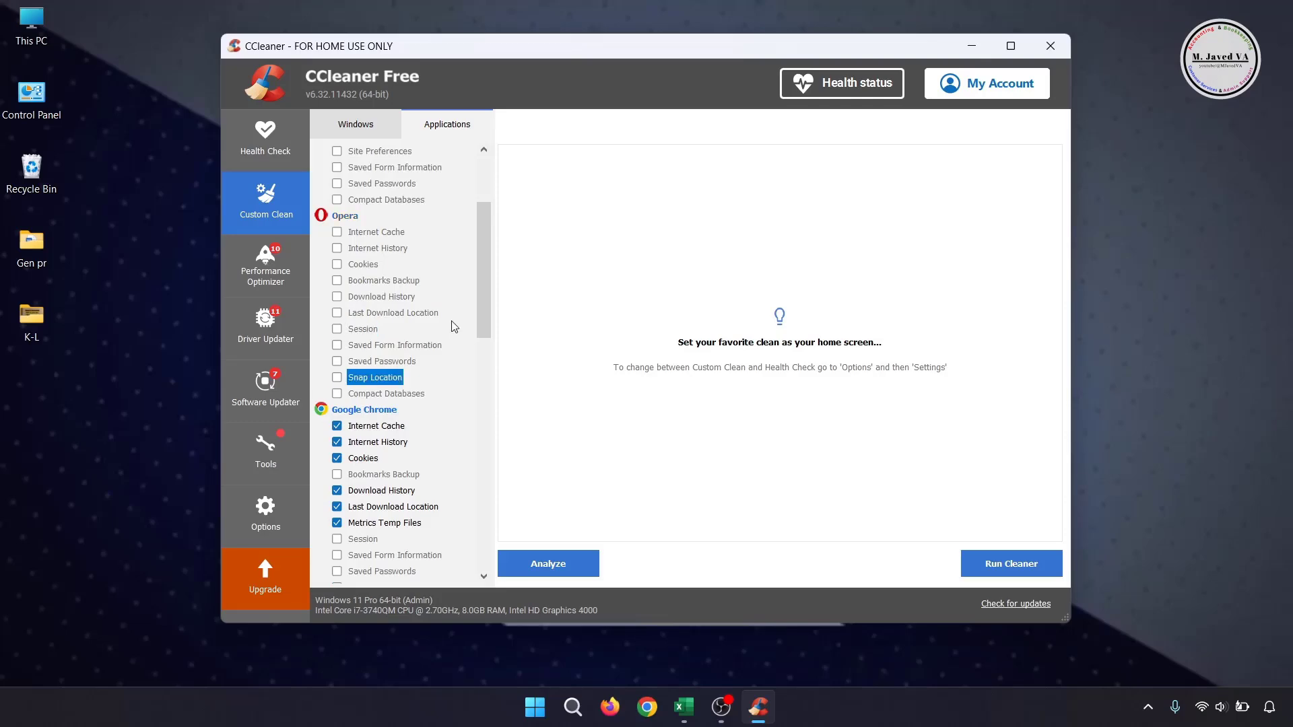
- Uncheck Vivaldi's cache, history, cookies, download history, last download location and Metrics Temp Files
{"action": "scroll", "coordinate": [431, 336], "scroll_direction": "down", "scroll_amount": 4}
{"action": "scroll", "coordinate": [406, 345], "scroll_direction": "down", "scroll_amount": 3}
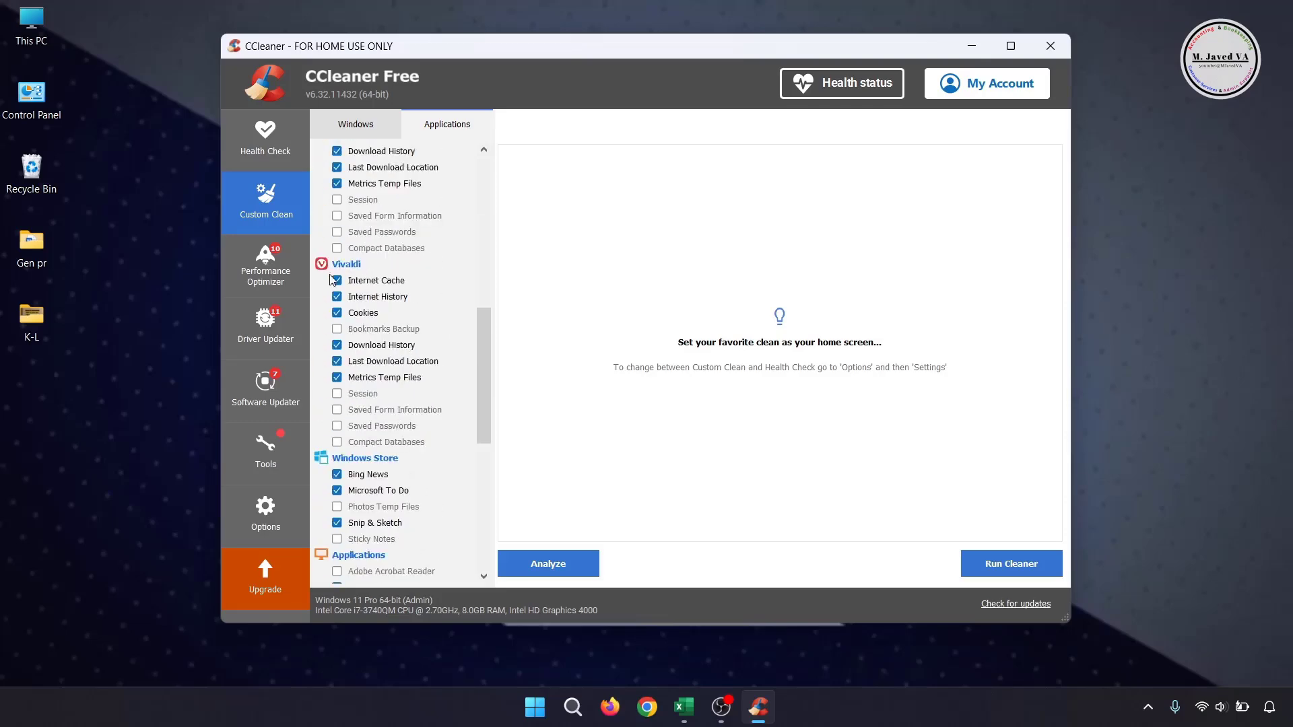
{"action": "left_click", "coordinate": [337, 280]}
{"action": "left_click", "coordinate": [337, 297]}
{"action": "left_click", "coordinate": [337, 313]}
{"action": "left_click", "coordinate": [337, 361]}
{"action": "left_click", "coordinate": [337, 345]}
{"action": "left_click", "coordinate": [337, 377]}
- Exclude Bing News, Apple Install Files, OneDrive, Office Picture Manager, VLC and Windows Media Player, then run the cleaner
{"action": "scroll", "coordinate": [416, 330], "scroll_direction": "down", "scroll_amount": 2}
{"action": "scroll", "coordinate": [415, 330], "scroll_direction": "down", "scroll_amount": 3}
{"action": "left_click", "coordinate": [337, 232]}
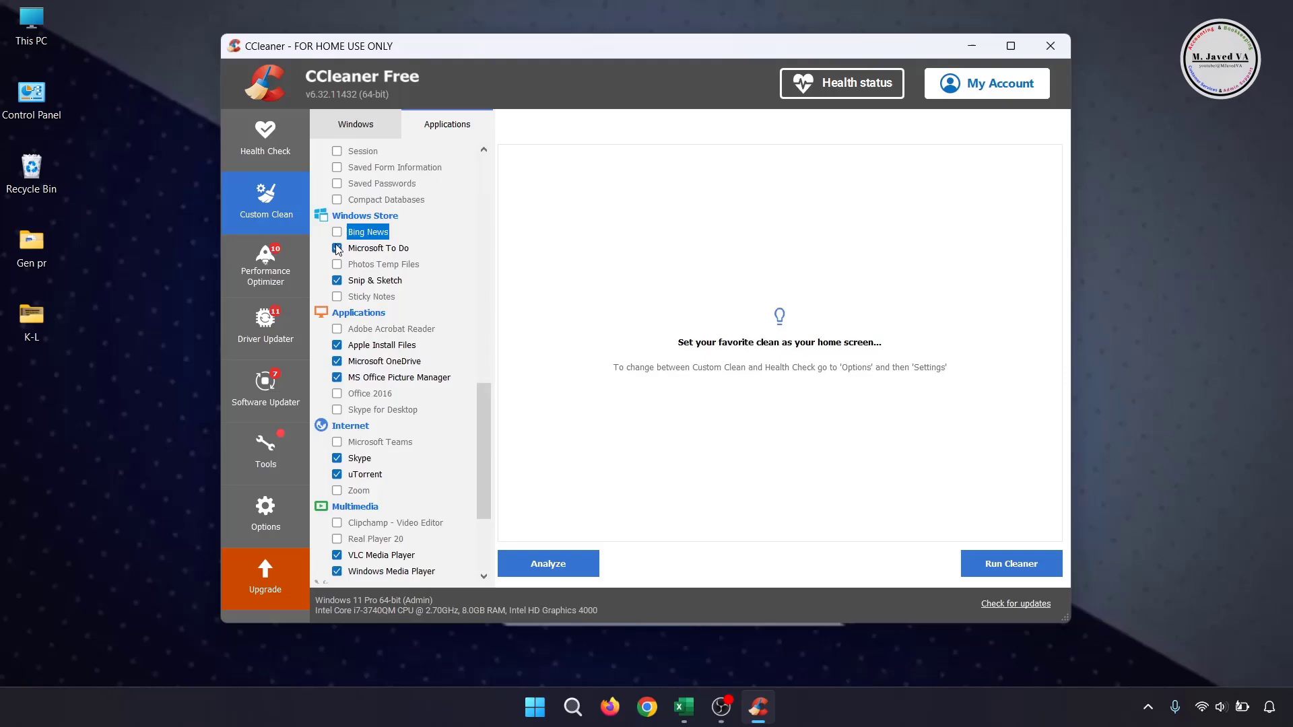
{"action": "left_click", "coordinate": [337, 345]}
{"action": "left_click", "coordinate": [336, 361]}
{"action": "left_click", "coordinate": [336, 377]}
{"action": "scroll", "coordinate": [371, 329], "scroll_direction": "down", "scroll_amount": 3}
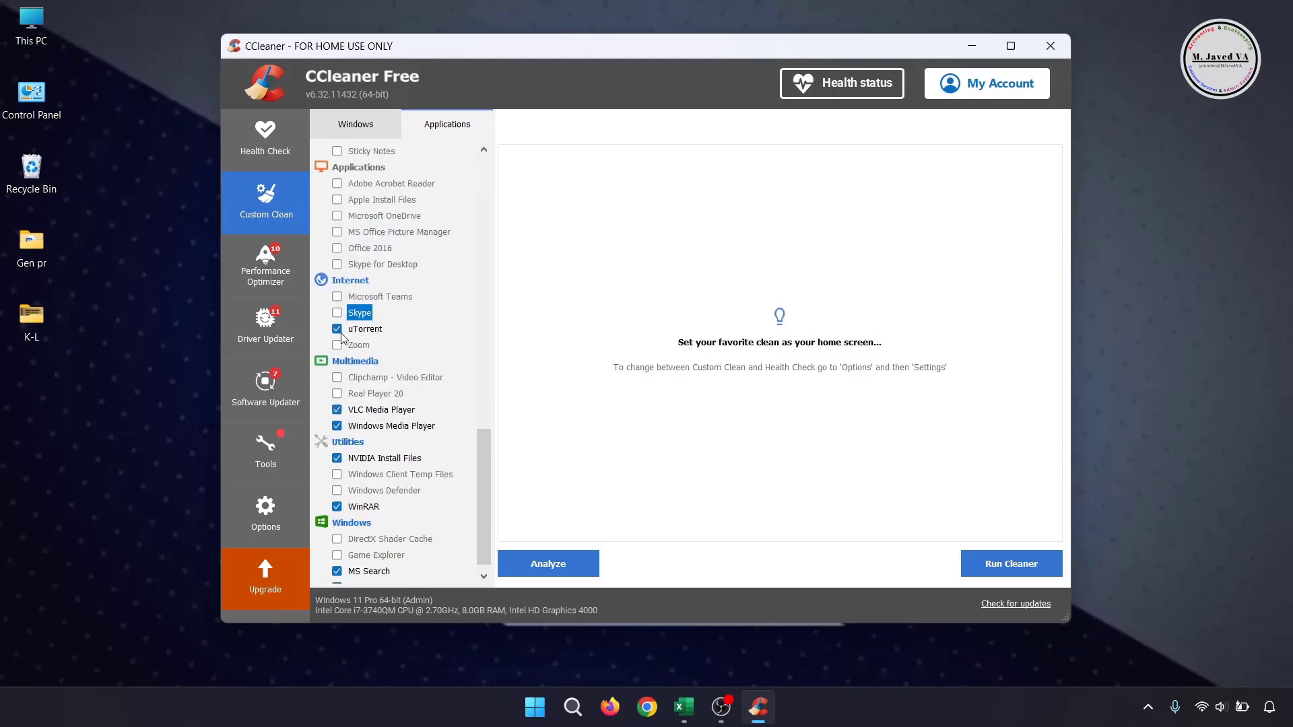
{"action": "left_click", "coordinate": [337, 410]}
{"action": "left_click", "coordinate": [337, 425]}
{"action": "scroll", "coordinate": [416, 378], "scroll_direction": "down", "scroll_amount": 1}
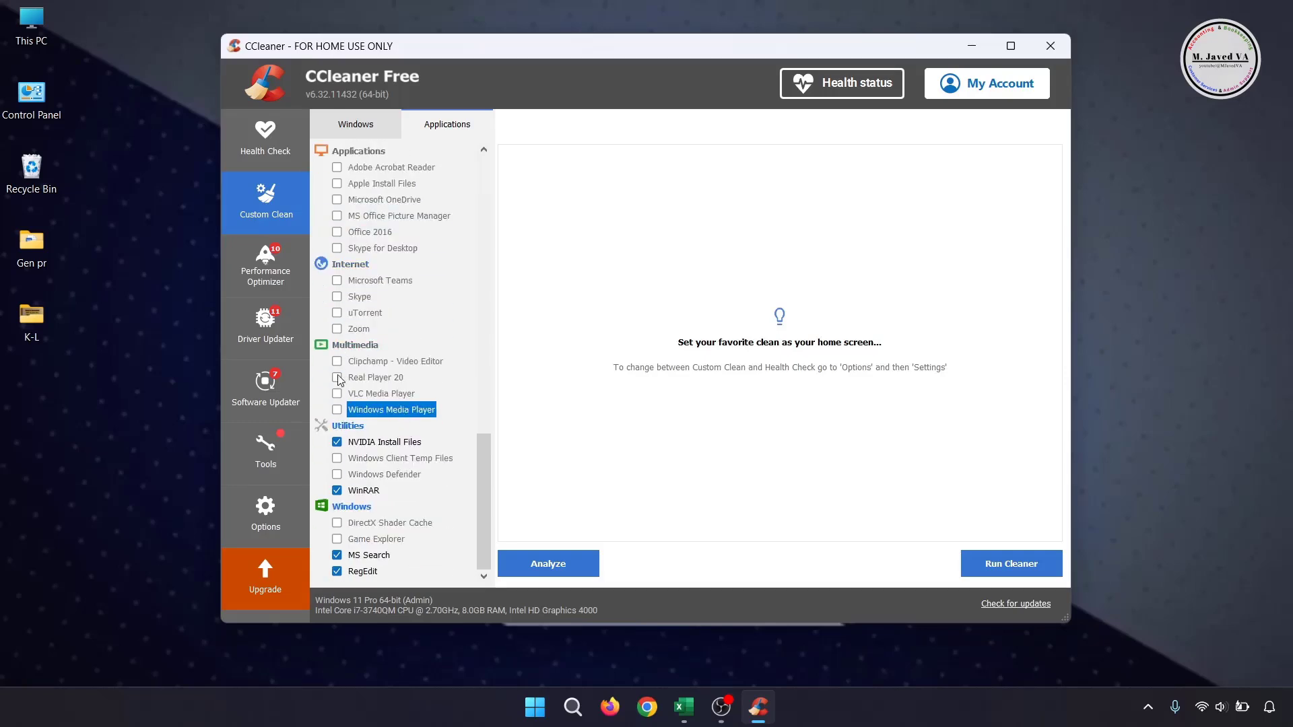
{"action": "scroll", "coordinate": [388, 448], "scroll_direction": "up", "scroll_amount": 14}
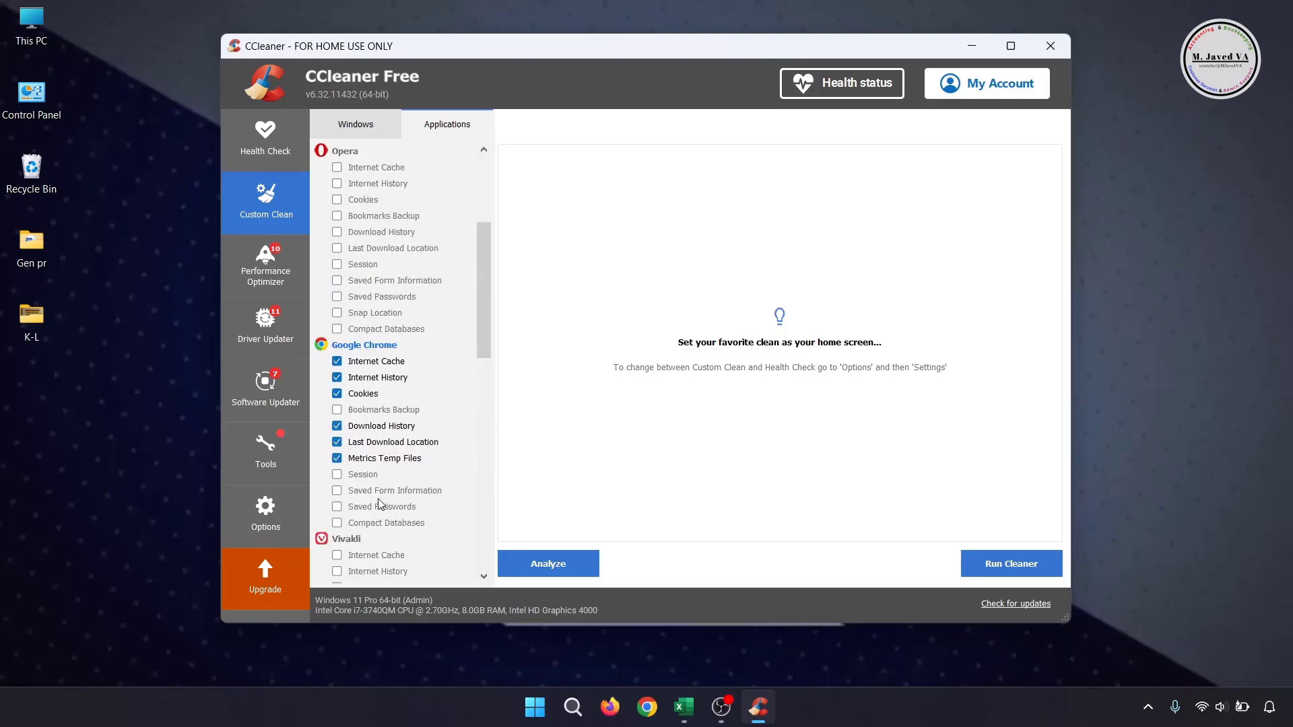
{"action": "scroll", "coordinate": [379, 504], "scroll_direction": "down", "scroll_amount": 3}
{"action": "left_click", "coordinate": [981, 565]}
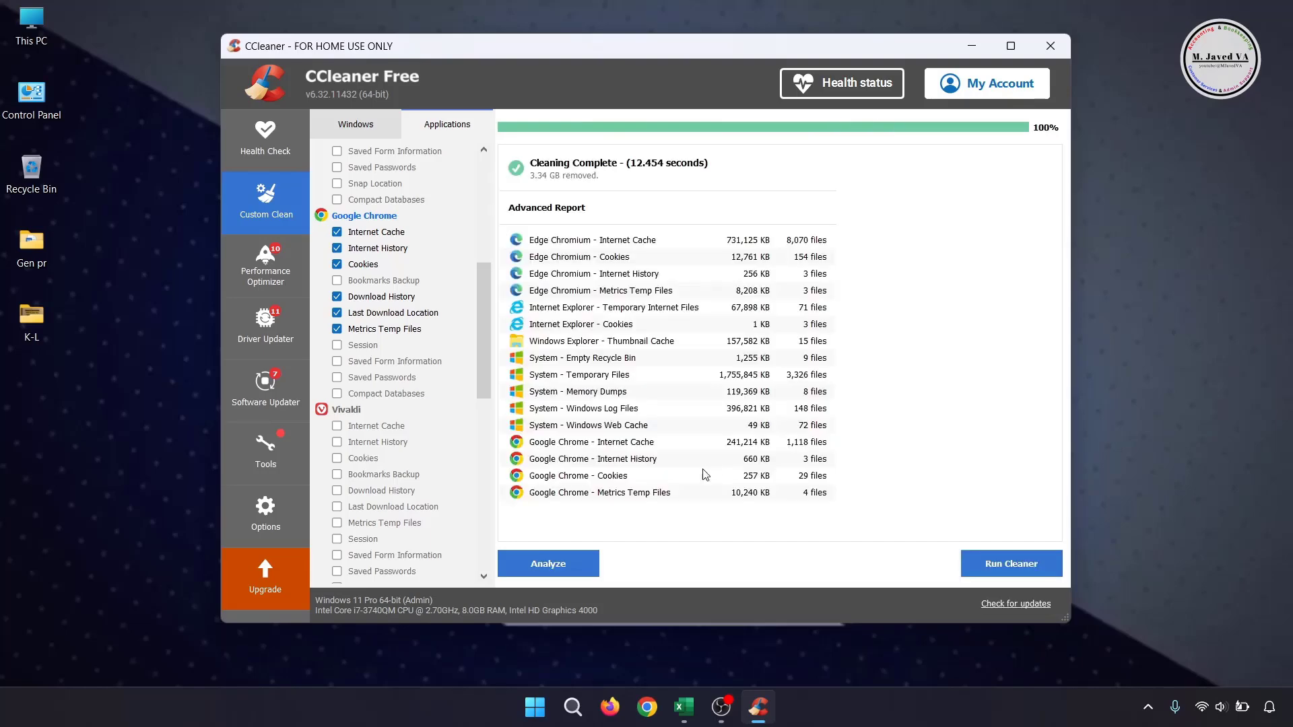
- Once the 3.34 GB clean completes, start a second cleaning pass
{"action": "key", "text": "Return"}
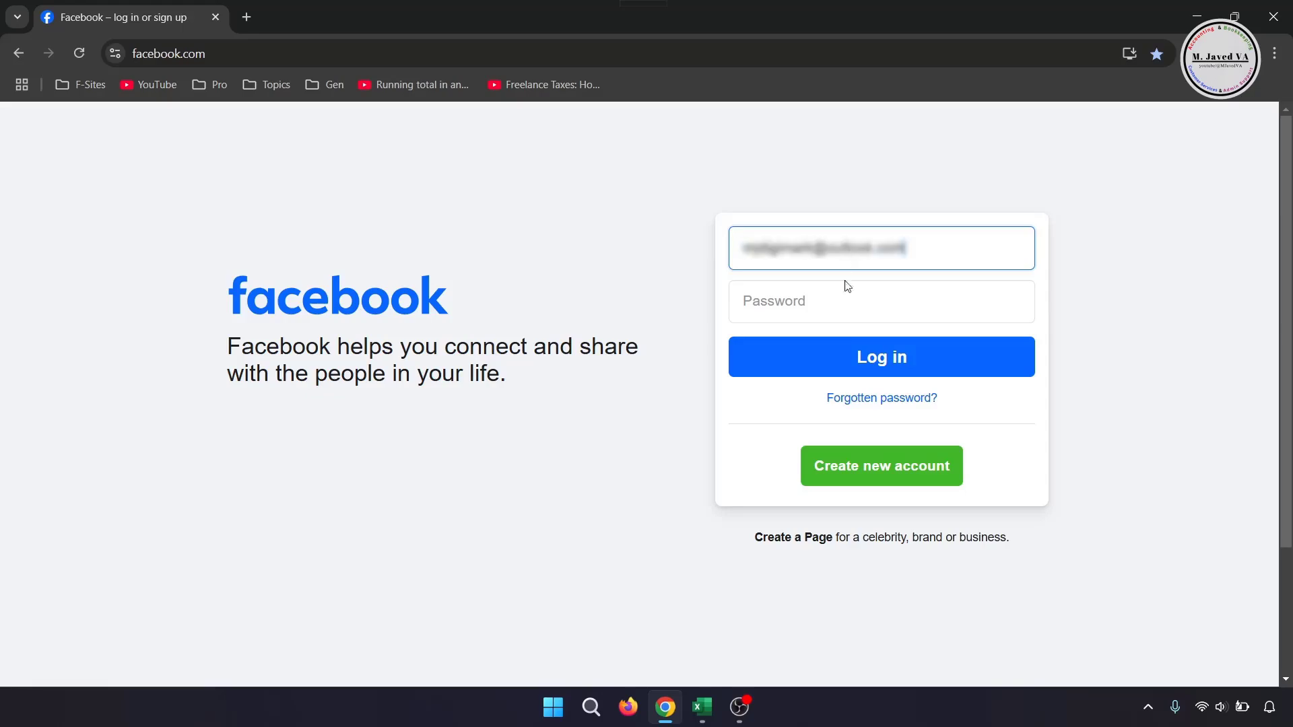
- Enter the Facebook account password and log in
{"action": "left_click", "coordinate": [843, 308]}
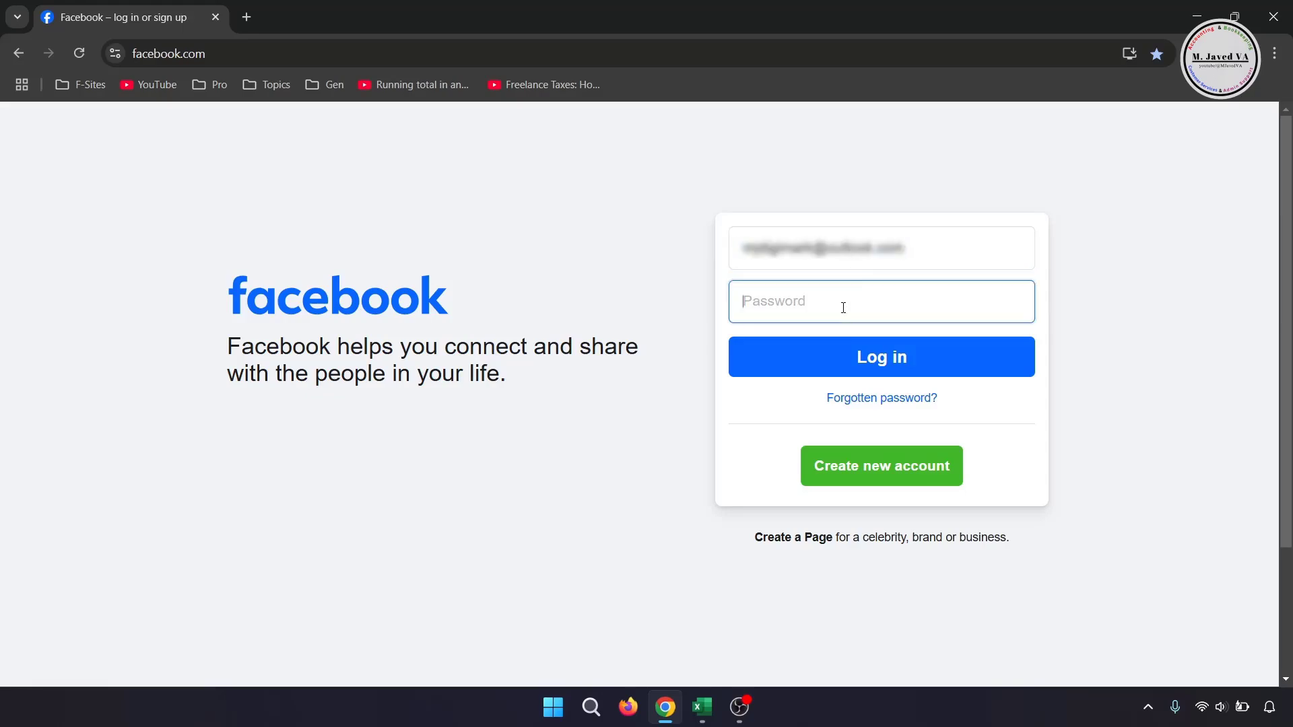
{"action": "left_click", "coordinate": [907, 363]}
{"action": "scroll", "coordinate": [892, 378], "scroll_direction": "down", "scroll_amount": 5}
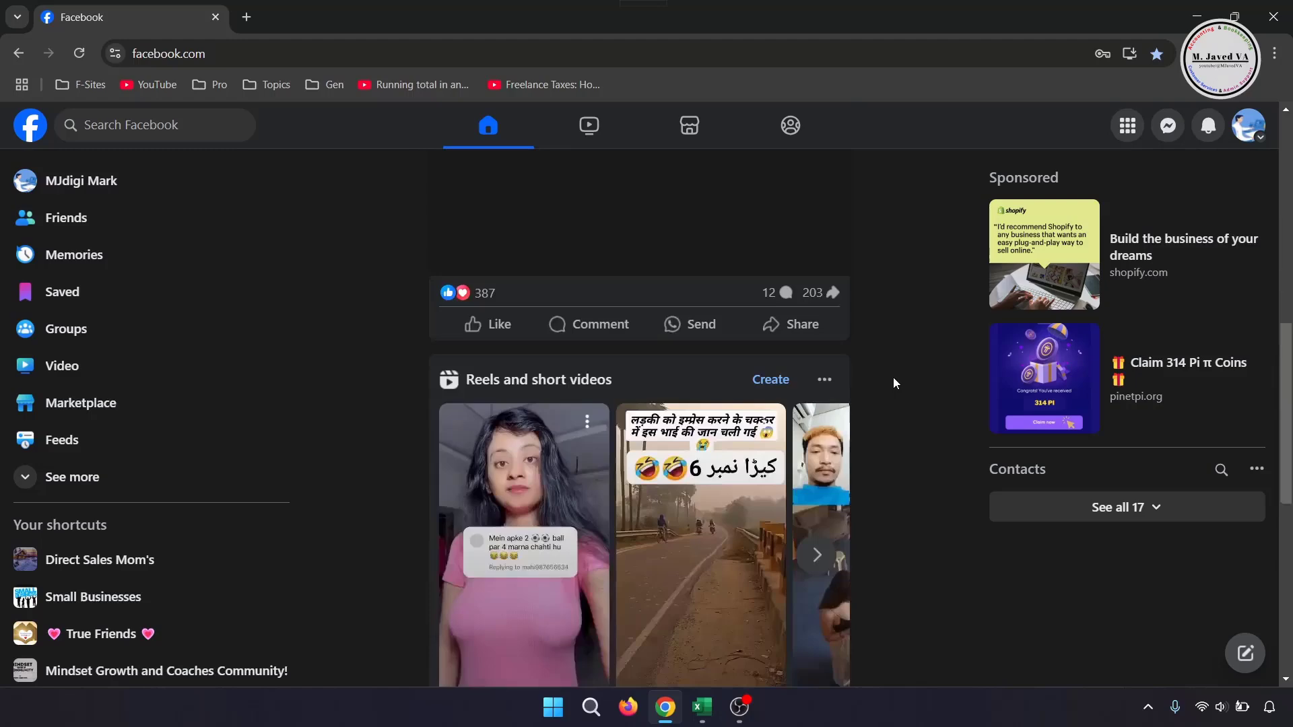
{"action": "scroll", "coordinate": [895, 384], "scroll_direction": "down", "scroll_amount": 12}
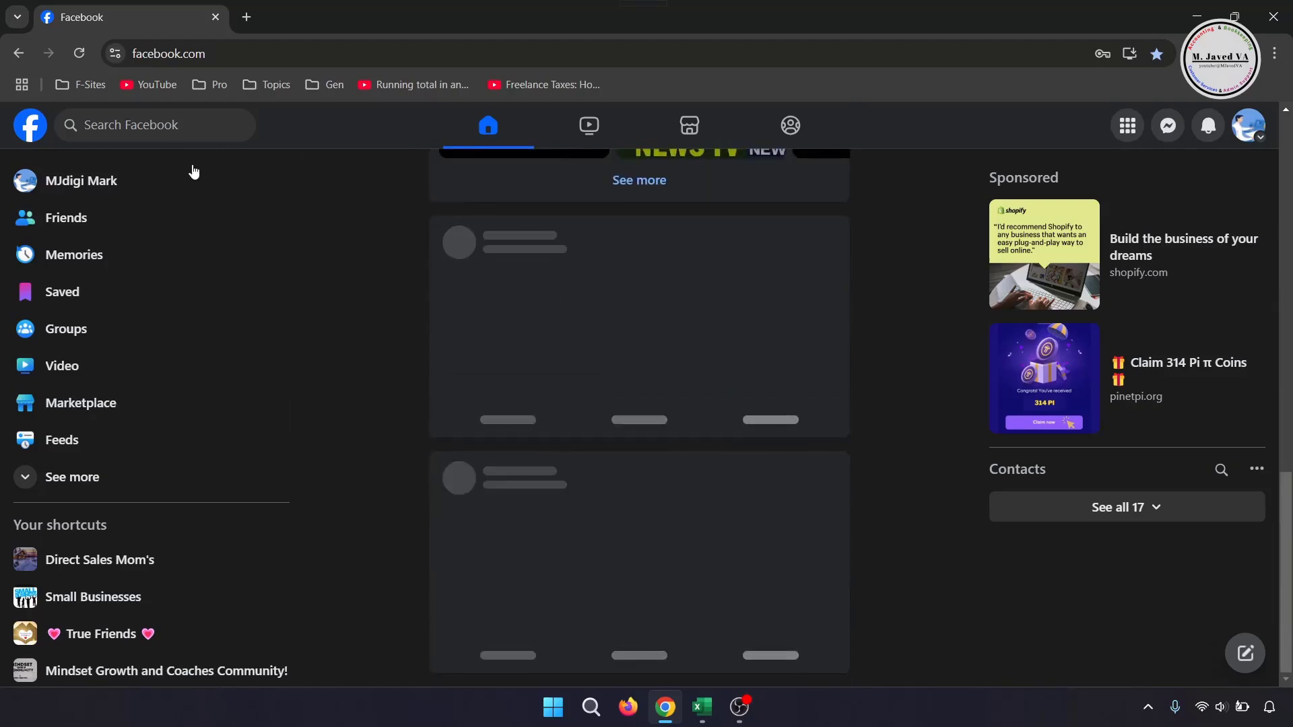
- Reload the Facebook home feed with the refresh button and F5
{"action": "left_click", "coordinate": [78, 53]}
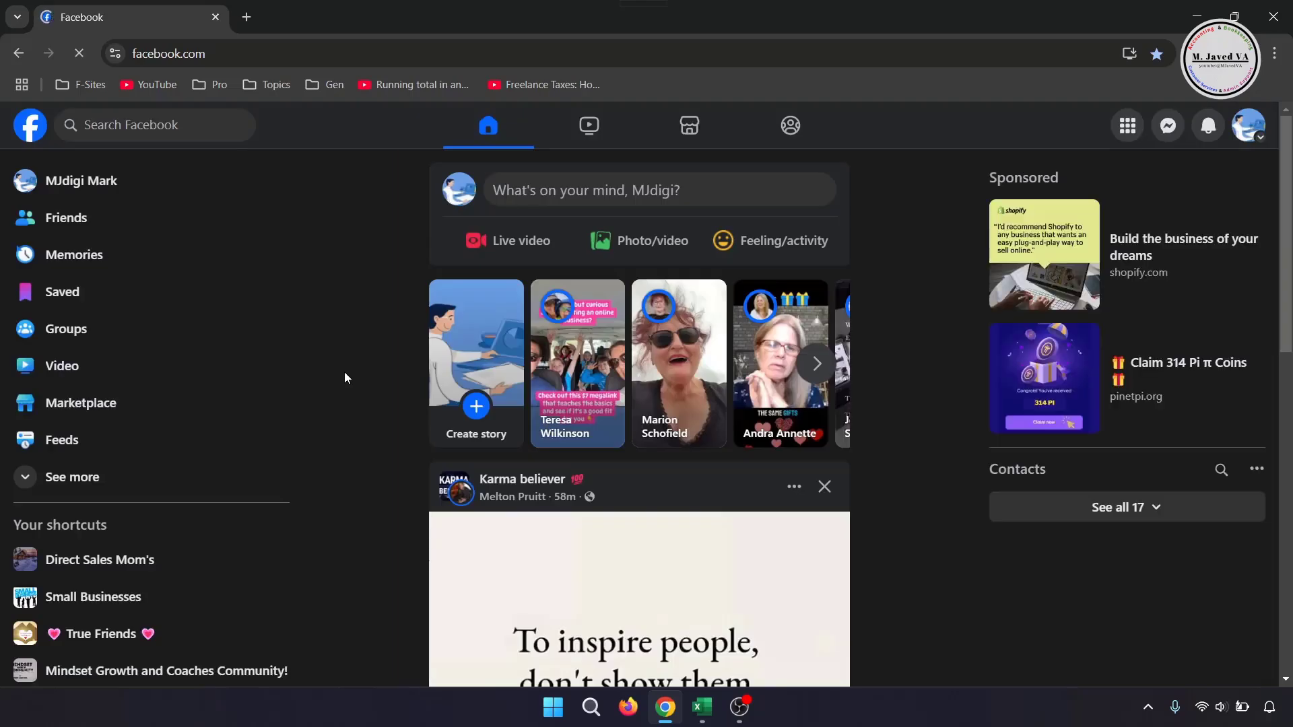
{"action": "scroll", "coordinate": [345, 377], "scroll_direction": "down", "scroll_amount": 15}
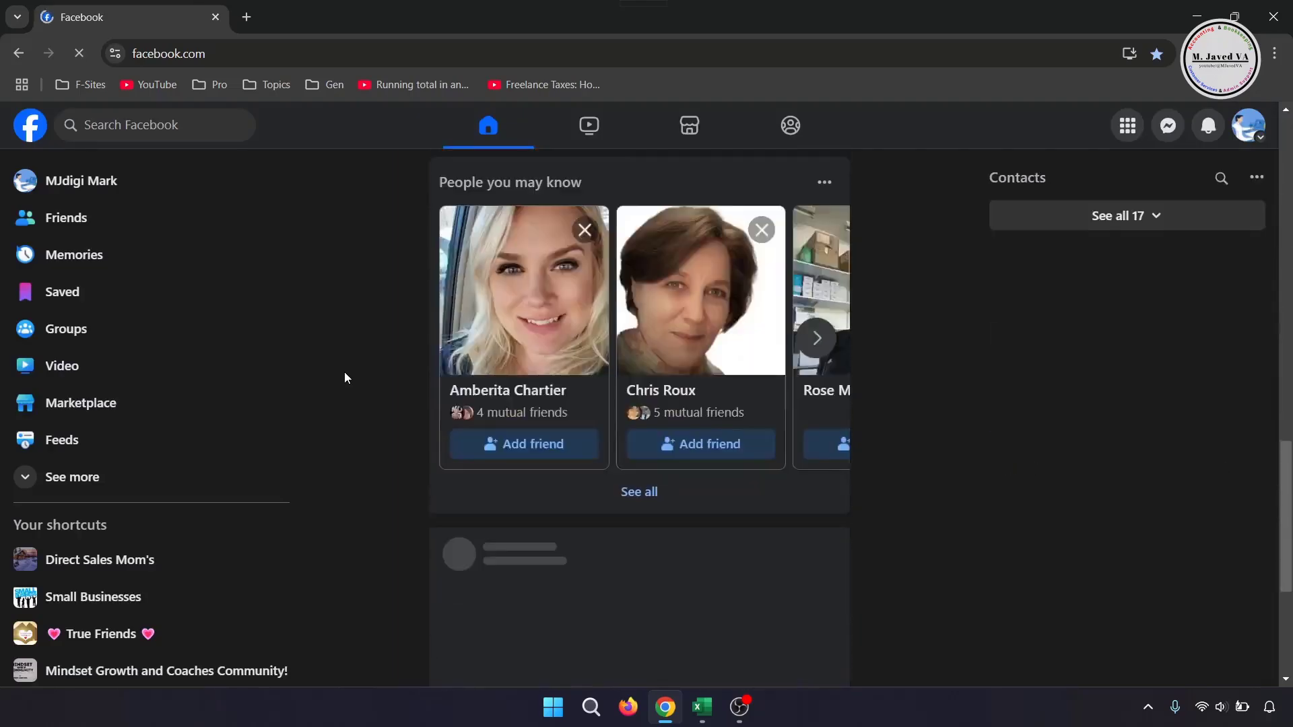
{"action": "scroll", "coordinate": [345, 377], "scroll_direction": "down", "scroll_amount": 10}
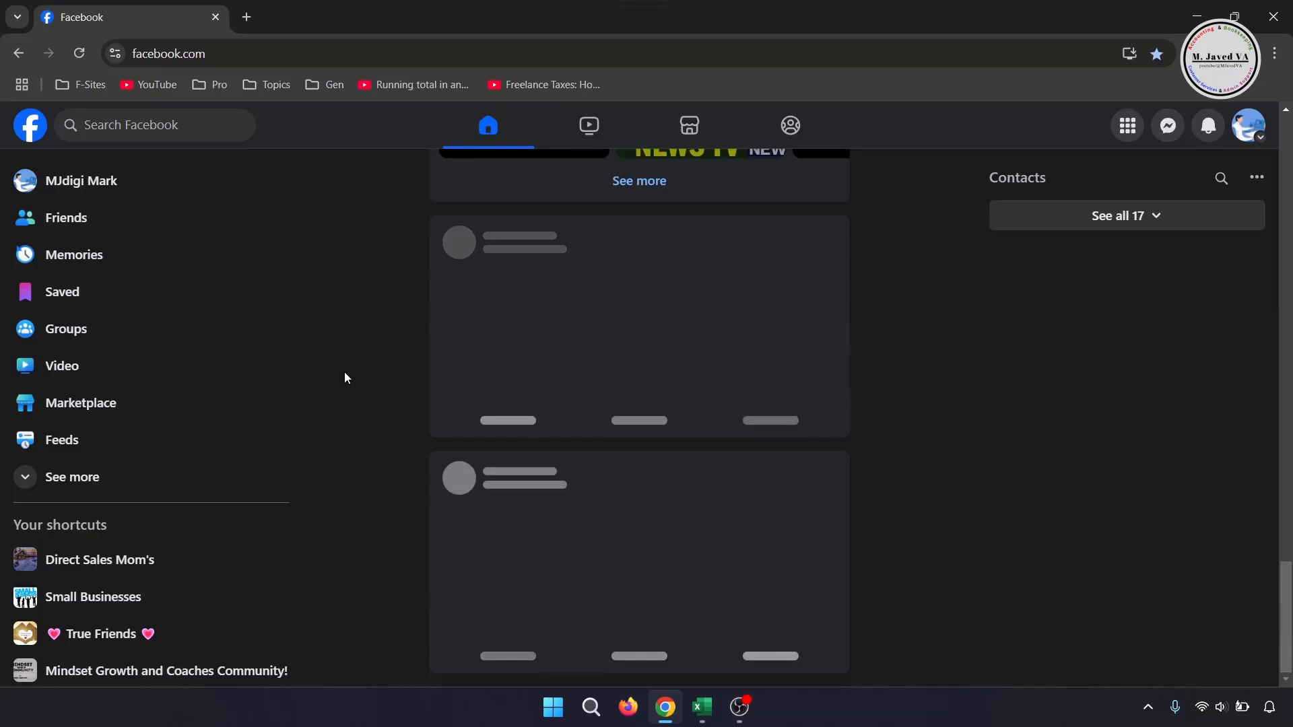
{"action": "scroll", "coordinate": [345, 377], "scroll_direction": "up", "scroll_amount": 10}
{"action": "key", "text": "F5"}
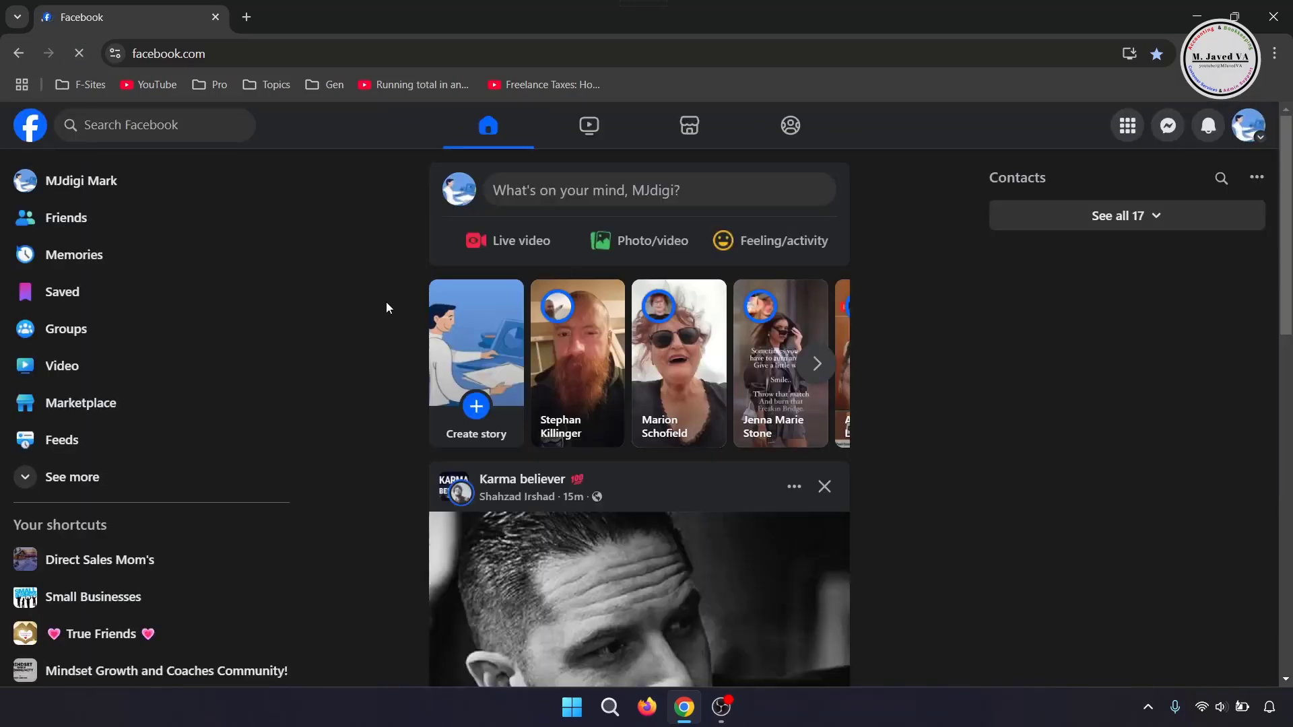
{"action": "scroll", "coordinate": [940, 281], "scroll_direction": "down", "scroll_amount": 6}
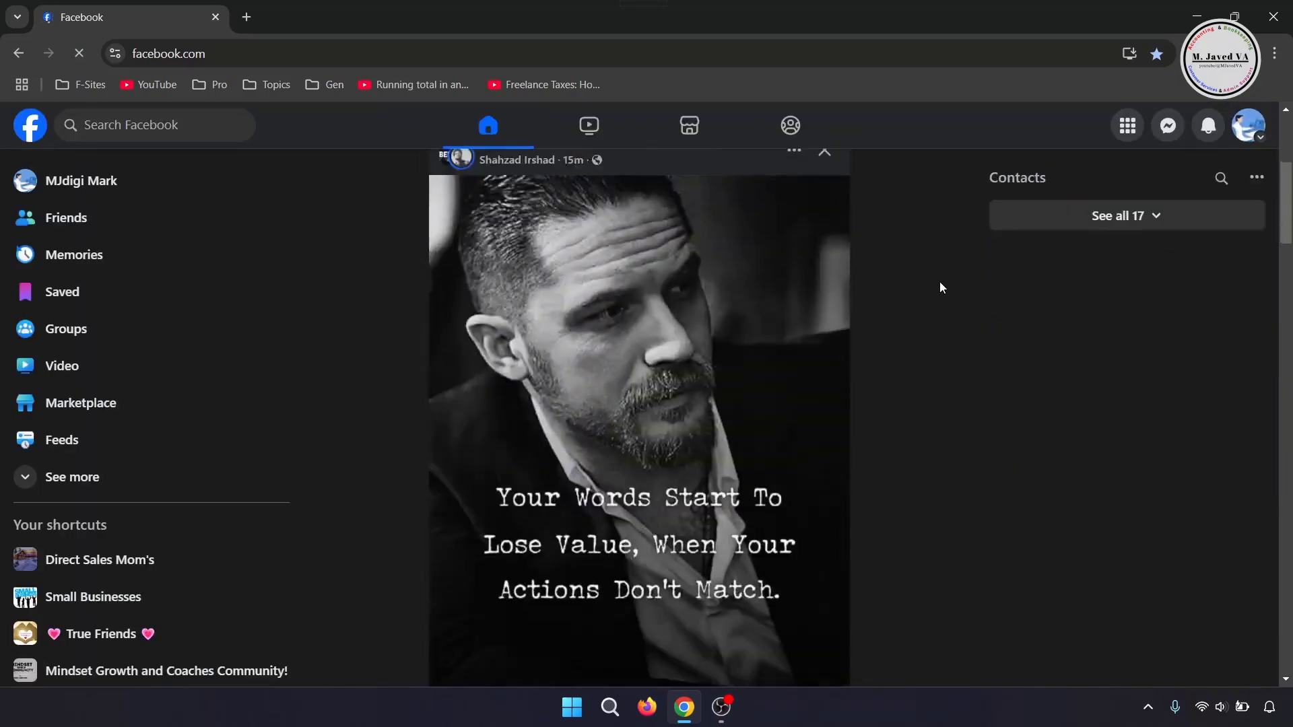
{"action": "scroll", "coordinate": [939, 281], "scroll_direction": "down", "scroll_amount": 20}
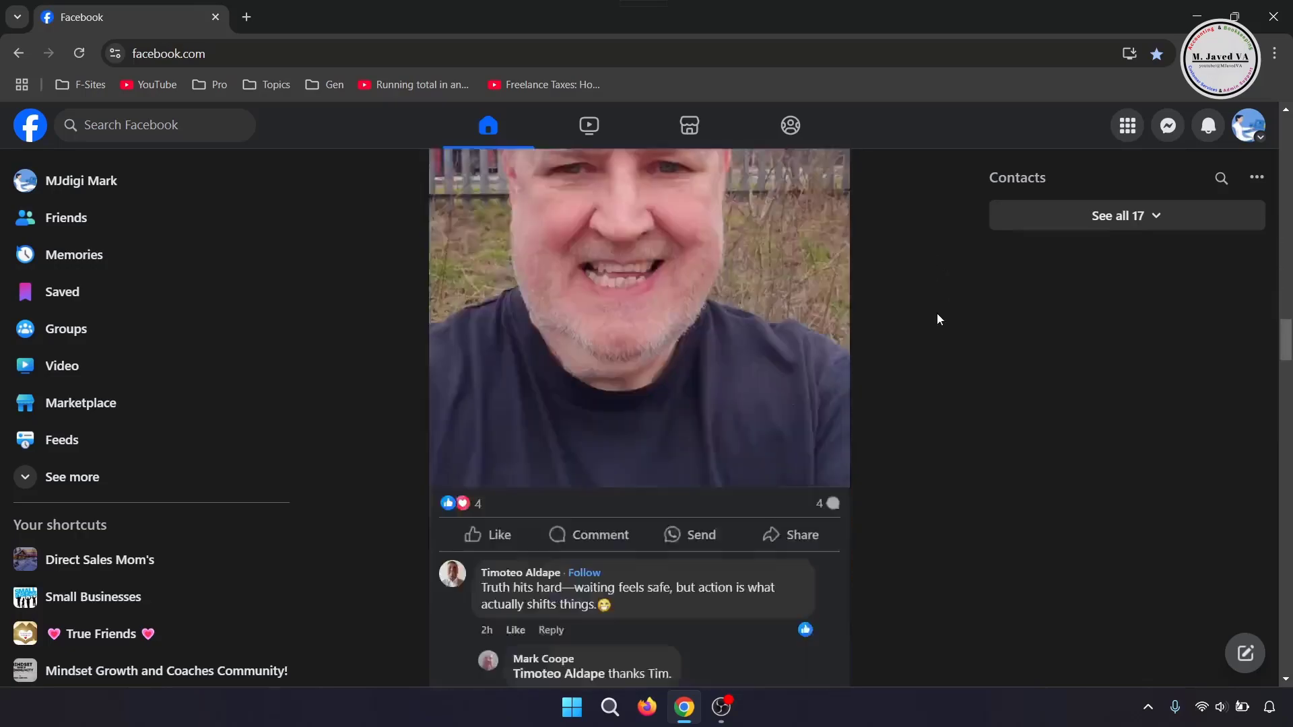
{"action": "scroll", "coordinate": [938, 315], "scroll_direction": "down", "scroll_amount": 20}
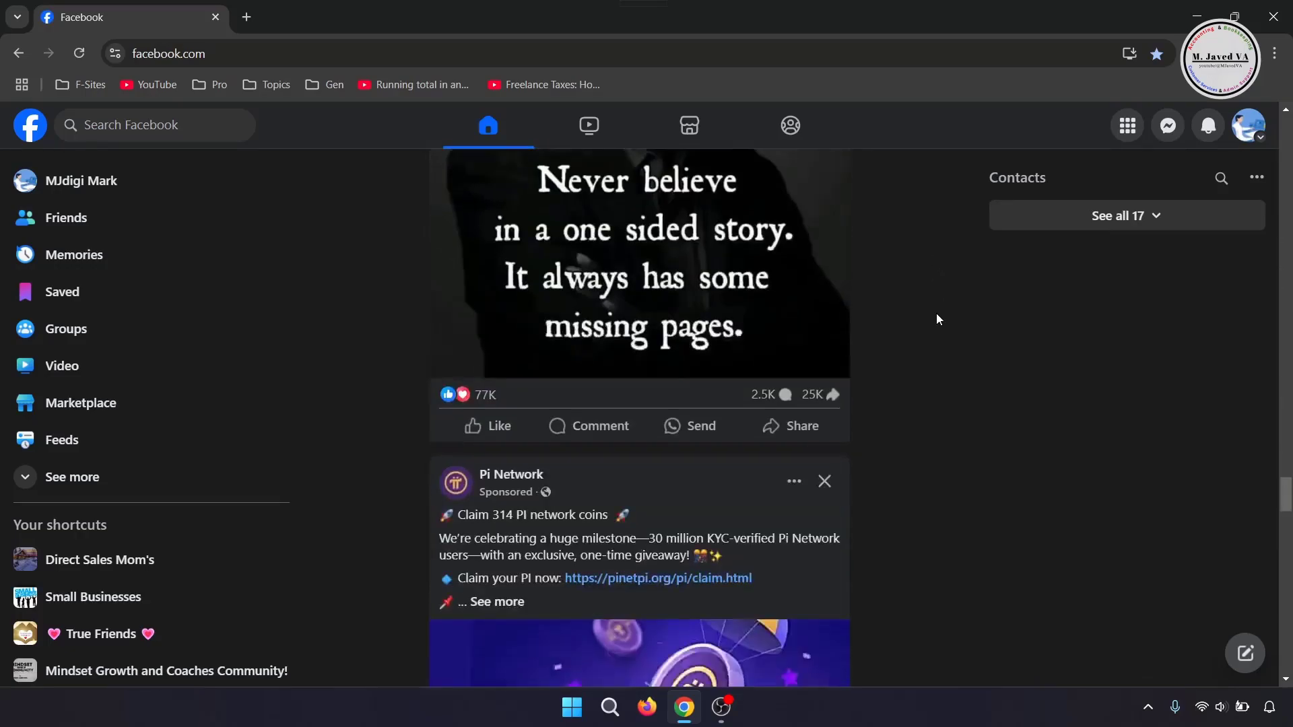
{"action": "scroll", "coordinate": [936, 320], "scroll_direction": "down", "scroll_amount": 15}
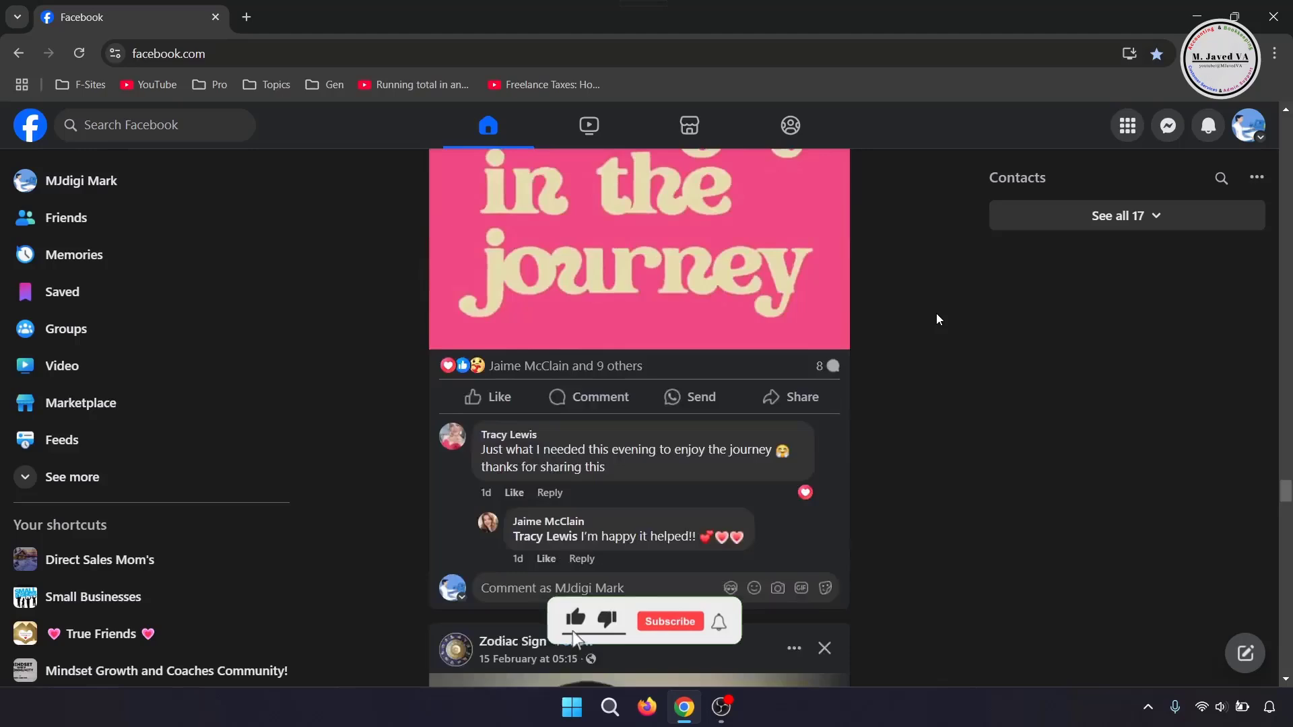
{"action": "scroll", "coordinate": [936, 313], "scroll_direction": "up", "scroll_amount": 20}
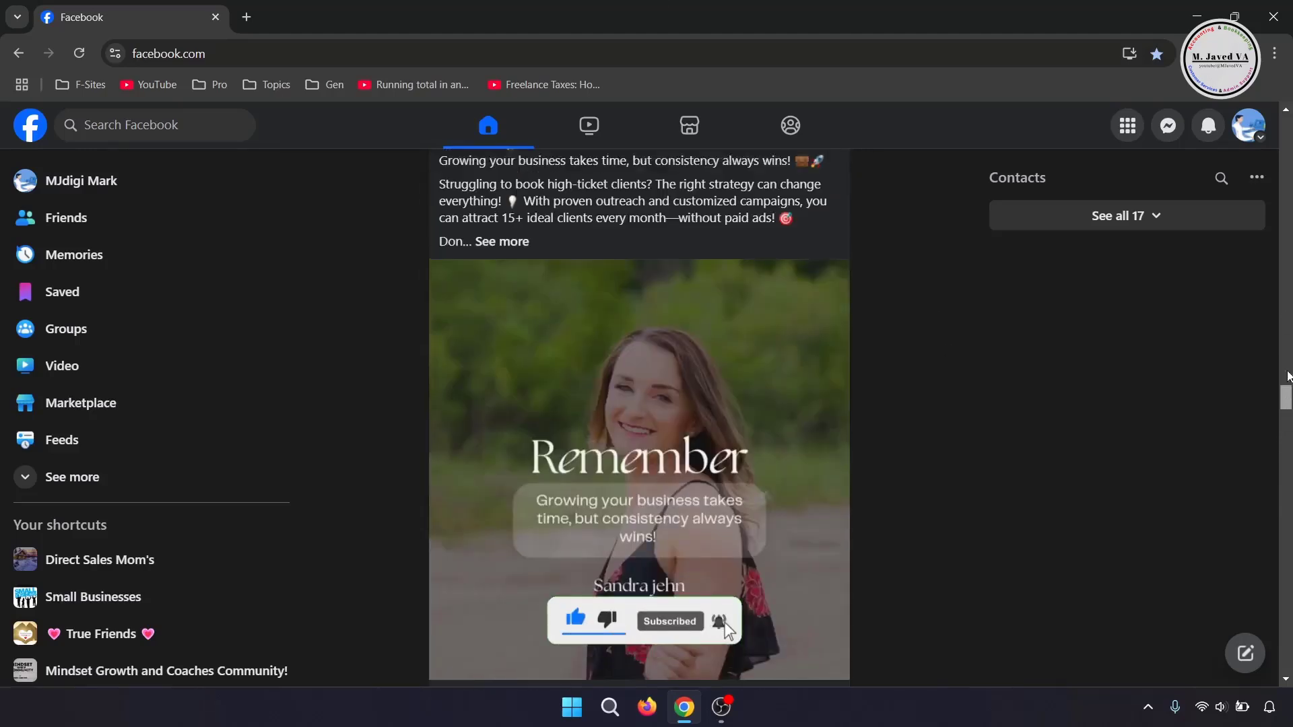
{"action": "scroll", "coordinate": [1288, 376], "scroll_direction": "up", "scroll_amount": 10}
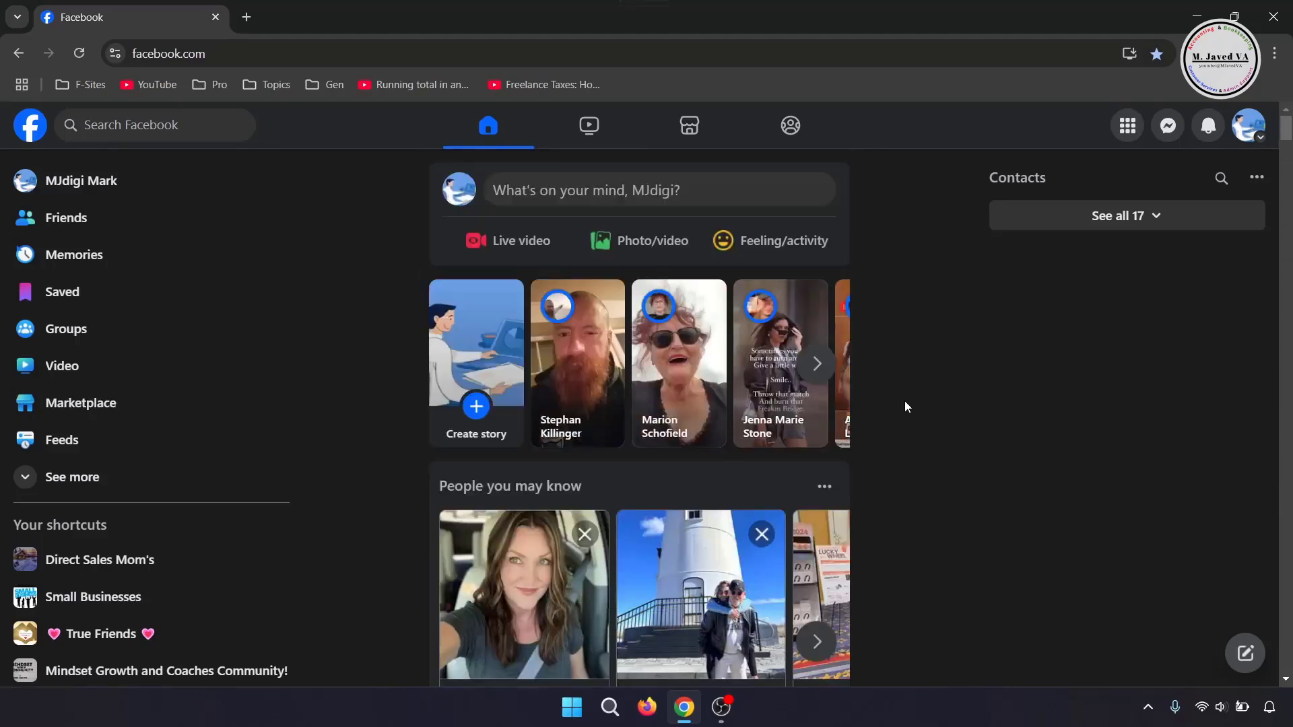